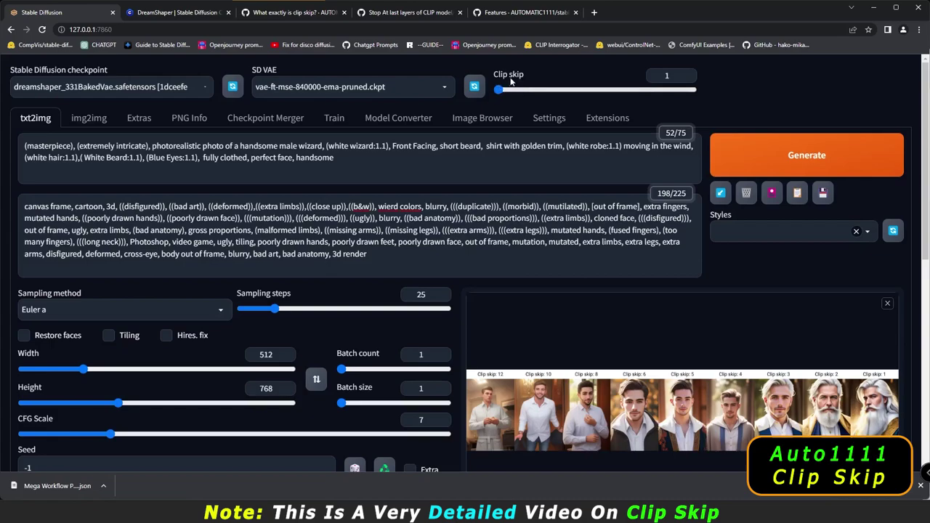
Review the Quicksettings list entry in the user interface settings, highlighting its full text, and return to text-to-image generation.
mouse_move(521, 81)
left_click(548, 119)
scroll(69, 386, "down", 2)
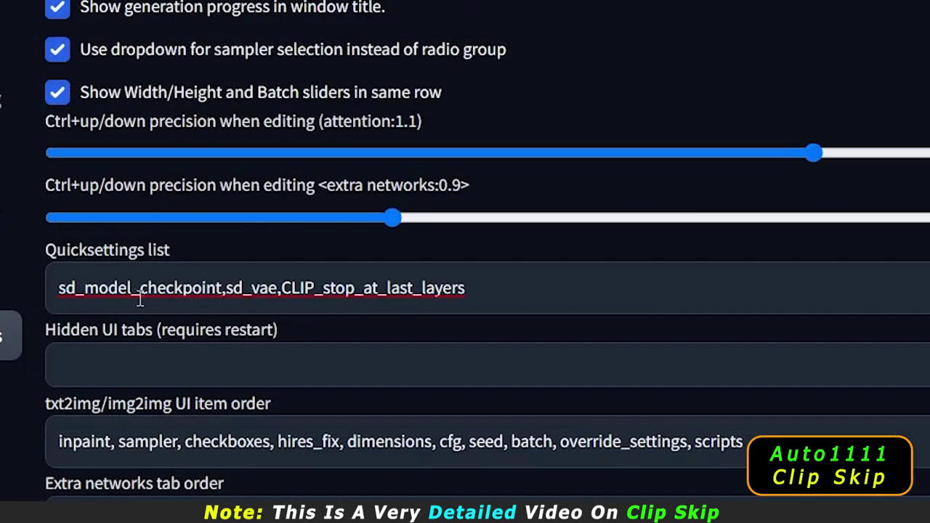
left_click_drag(61, 289, 396, 310)
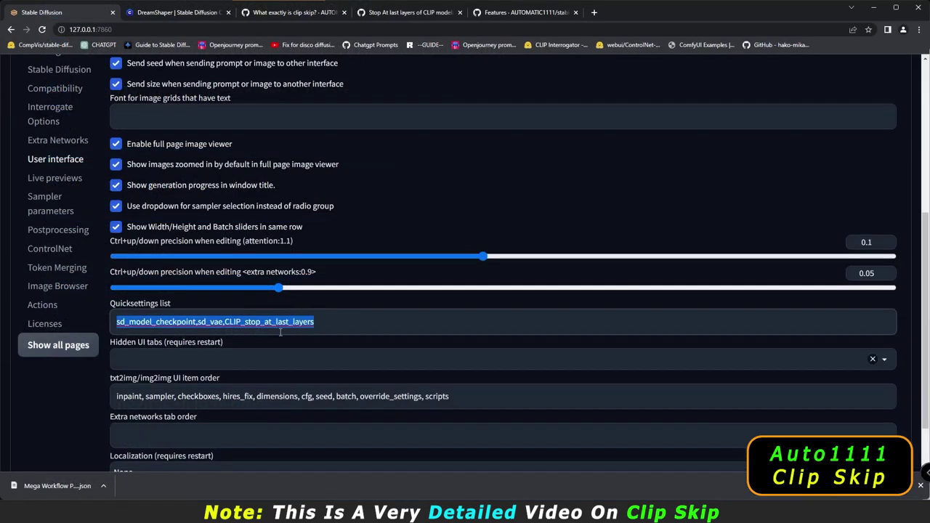
scroll(412, 354, "up", 5)
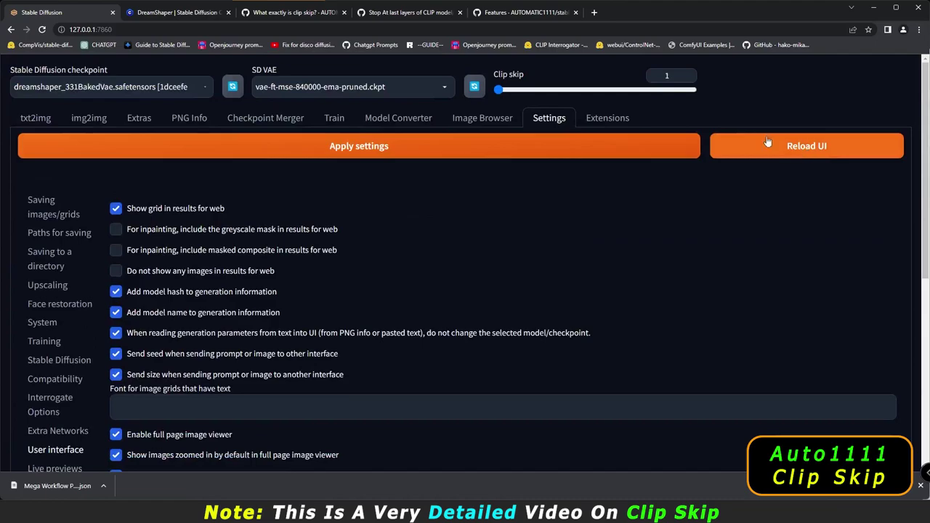
left_click(43, 122)
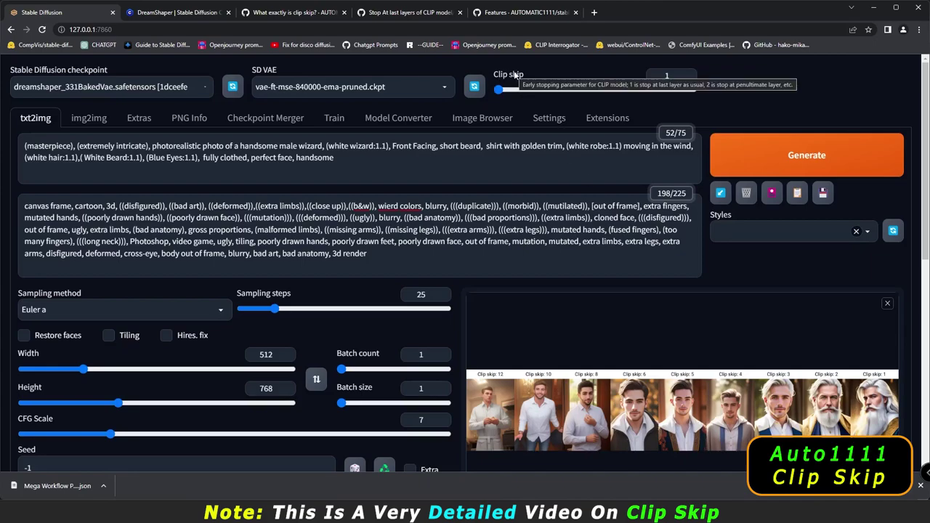
View the generated clip skip comparison grid at full size across to the clip skip 1 result, and close it.
scroll(500, 353, "down", 2)
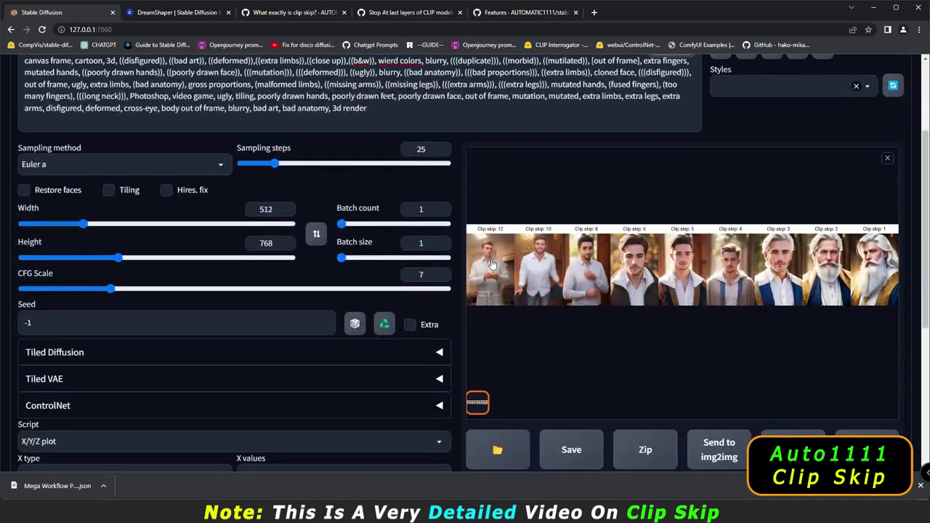
left_click(496, 265)
left_click_drag(287, 467, 807, 470)
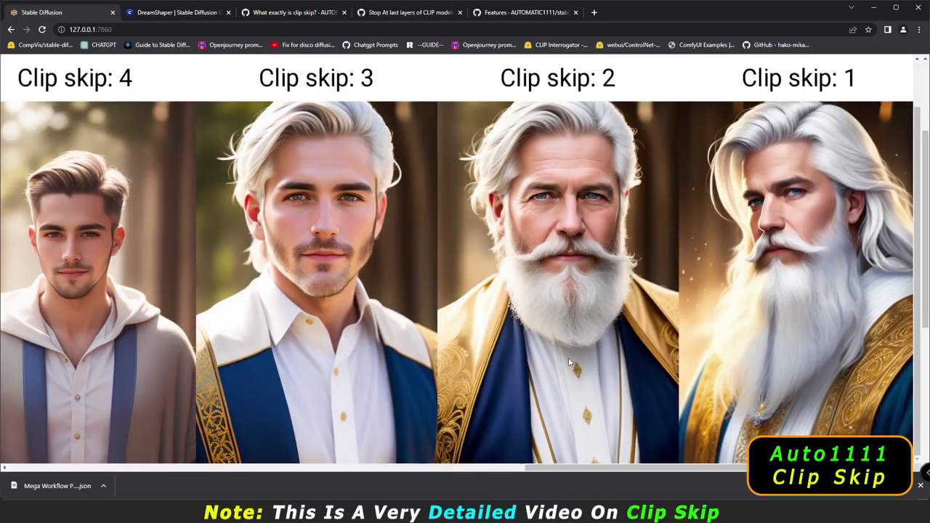
left_click(567, 334)
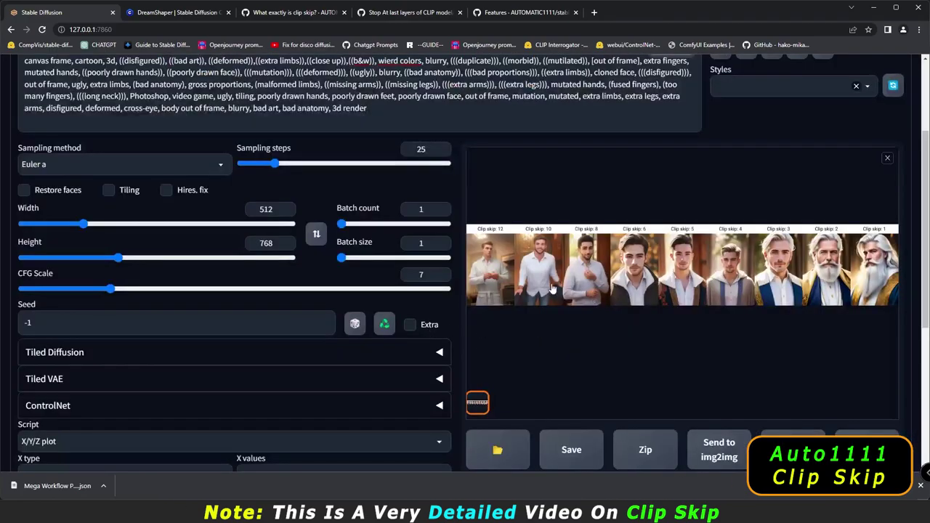
Examine the X/Y/Z plot script's X type and highlight the list of clip skip X values.
scroll(280, 415, "down", 2)
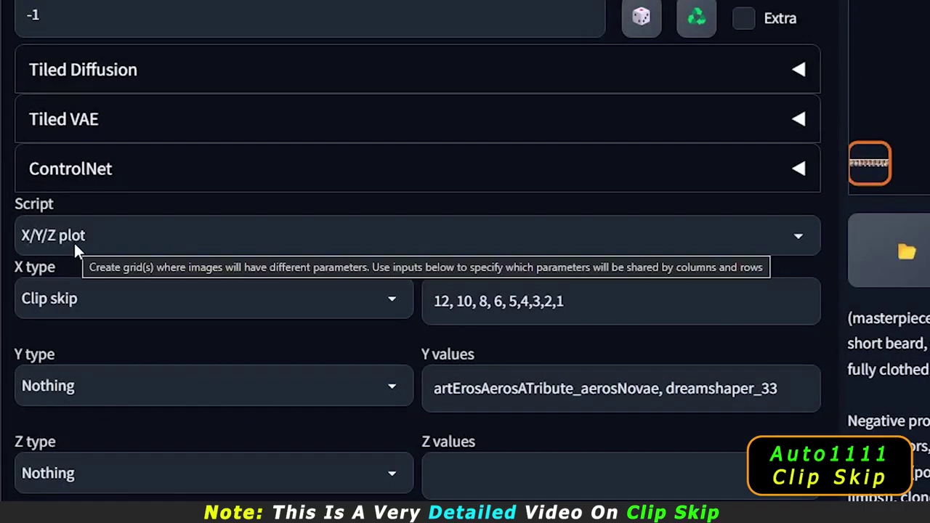
left_click(45, 316)
left_click(55, 319)
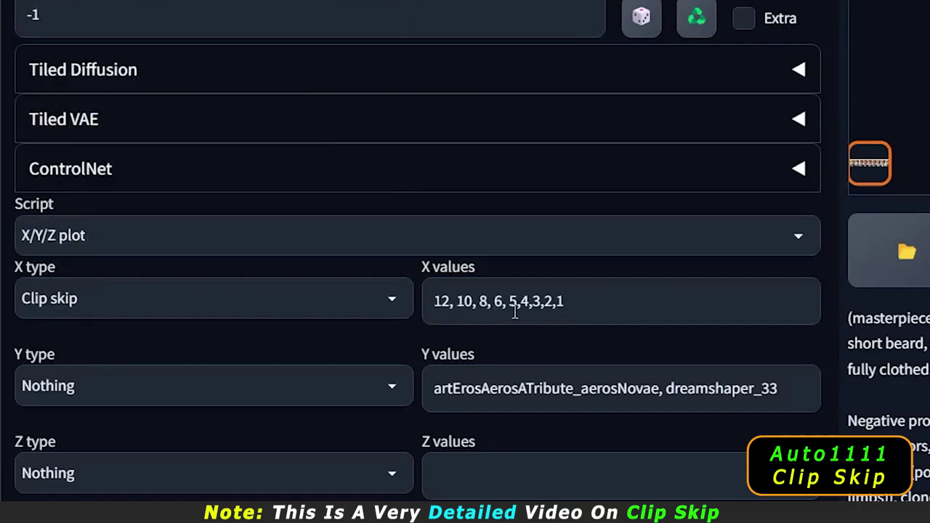
left_click_drag(577, 312, 434, 301)
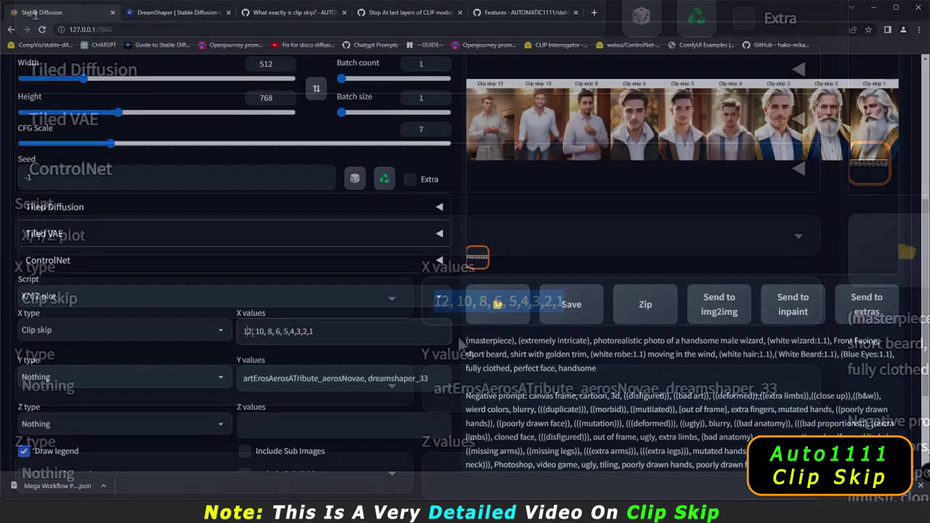
Raise the clip skip setting to its maximum of 12 and bring it back down to 11.
scroll(441, 354, "up", 4)
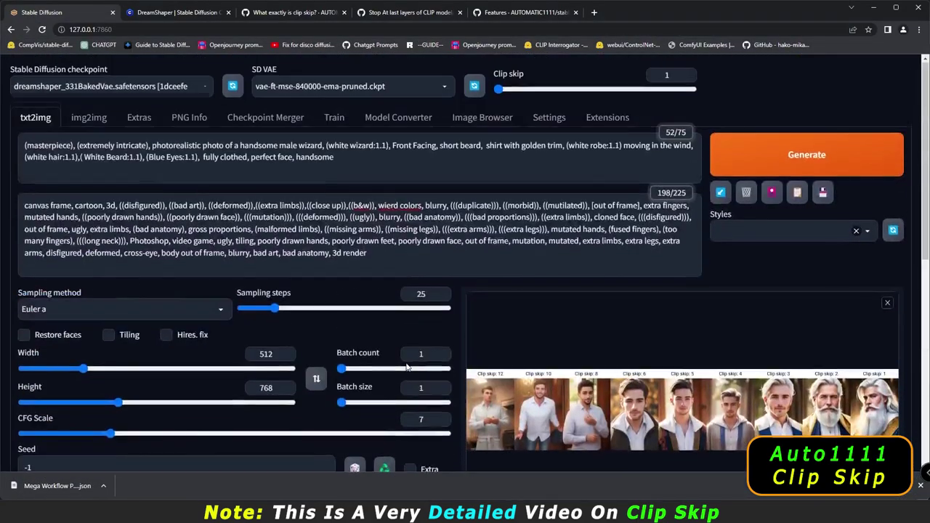
left_click(675, 90)
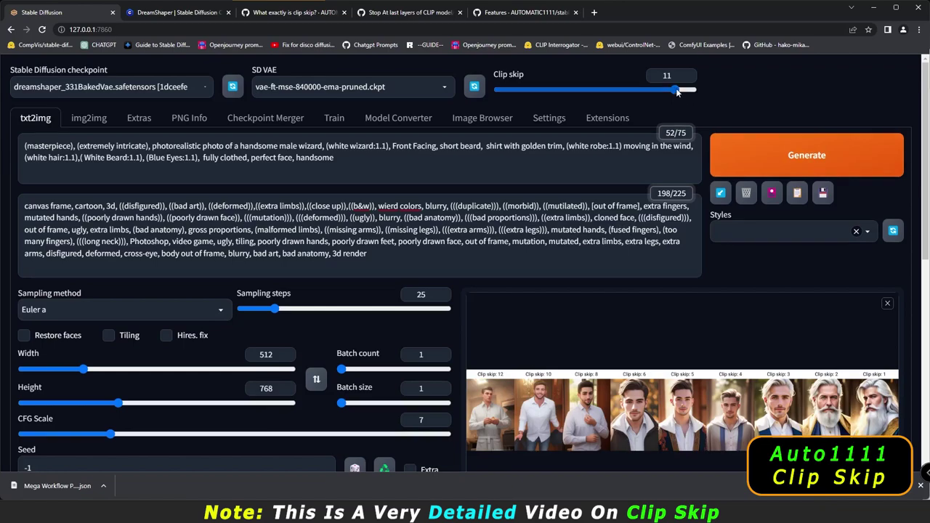
left_click_drag(676, 91, 693, 90)
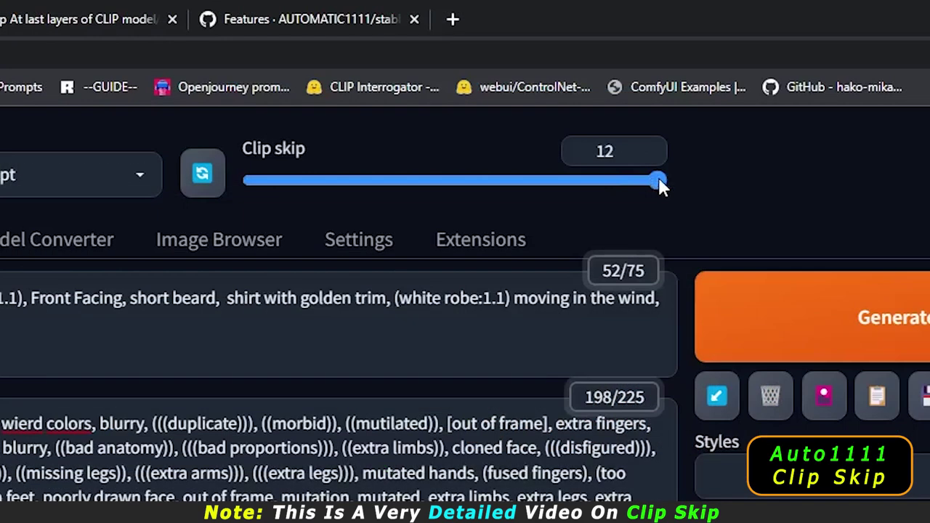
left_click_drag(660, 186, 623, 181)
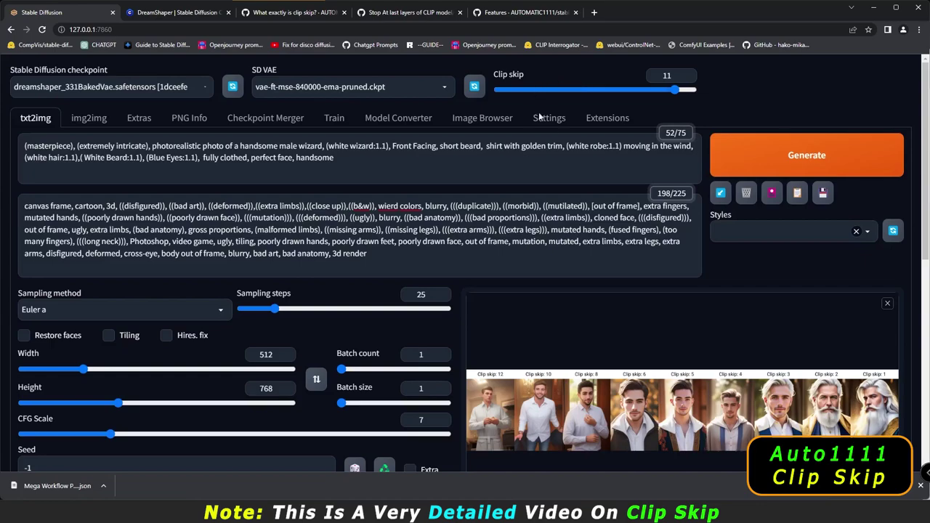
Switch to the GitHub discussion "What exactly is clip skip?" and highlight the layer 1 "Person" example in the answer.
left_click(296, 13)
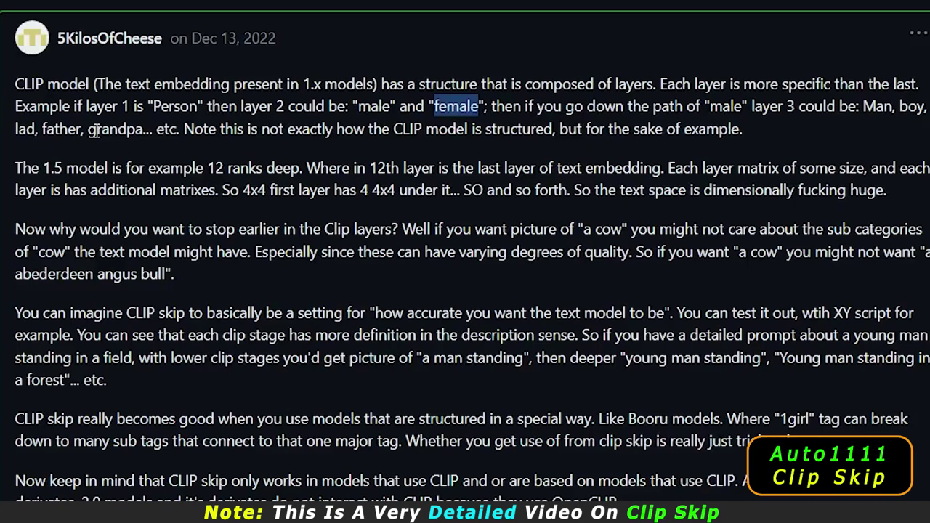
left_click(77, 118)
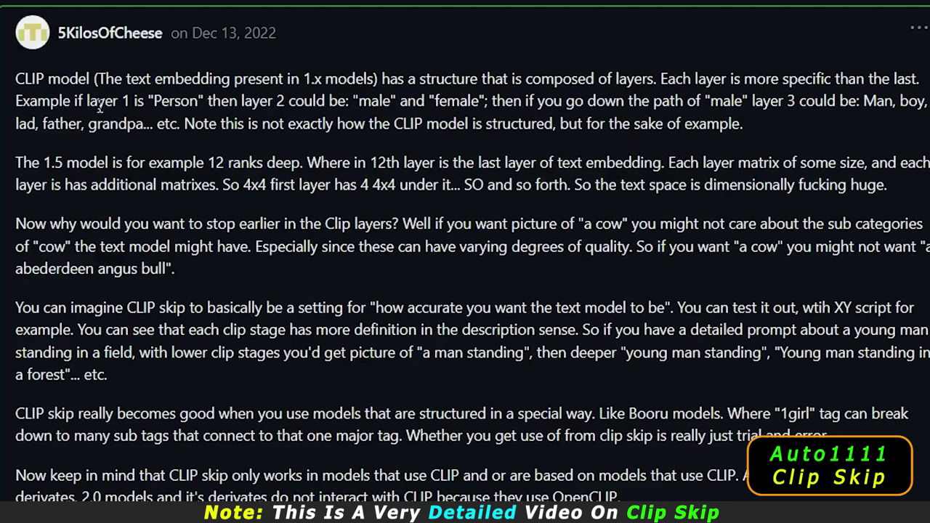
left_click_drag(85, 101, 196, 105)
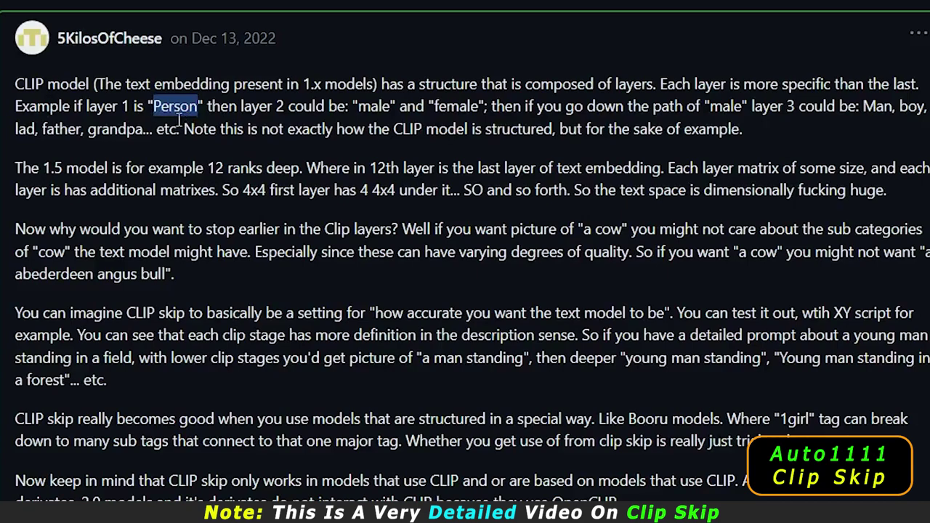
left_click(103, 111)
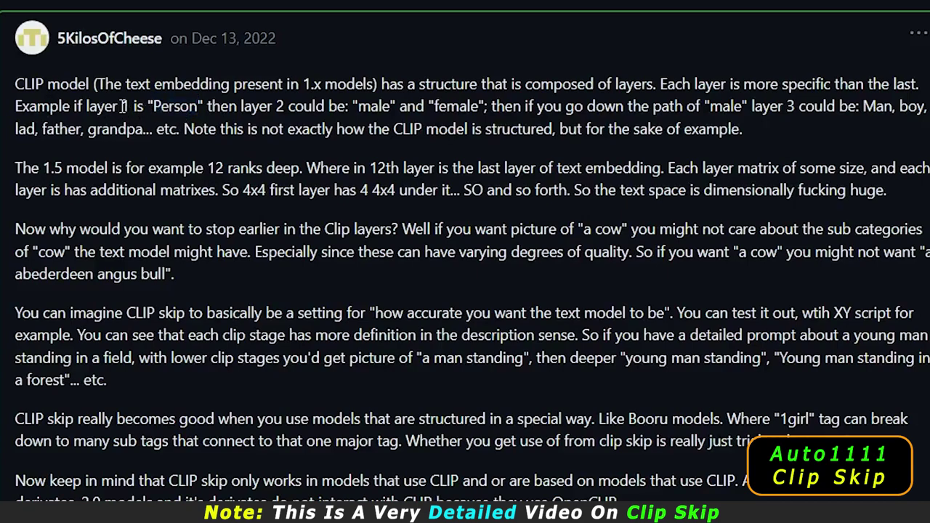
left_click_drag(154, 109, 196, 111)
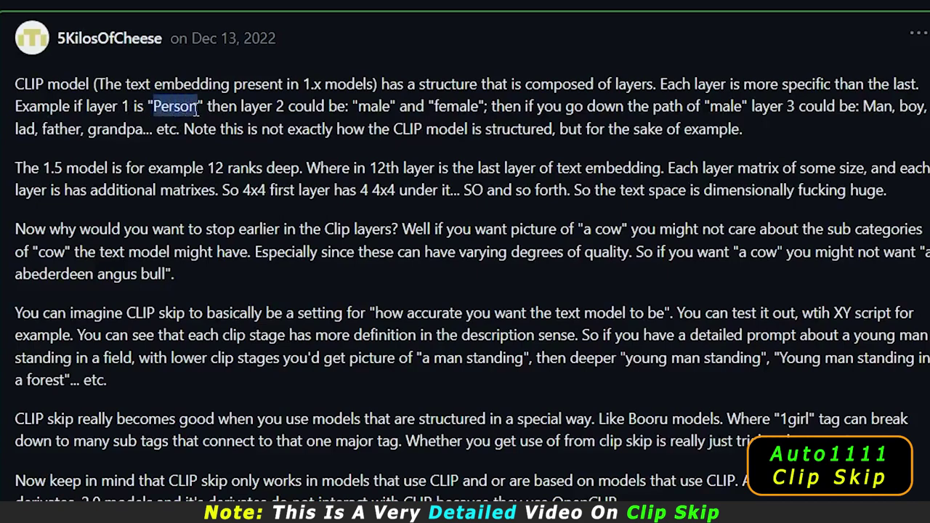
Highlight the answer's layer 2 "male" and "female" examples and the layer 3 examples that follow from "male".
left_click(253, 109)
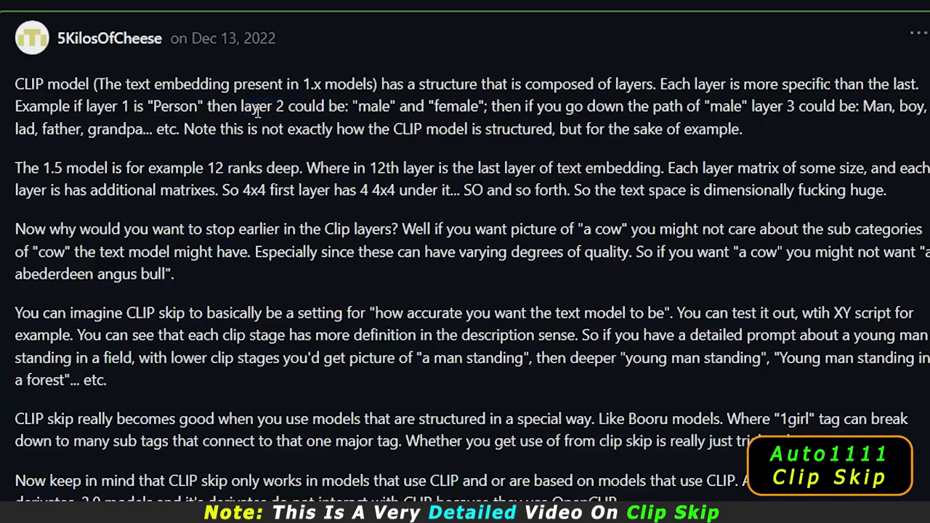
left_click_drag(240, 109, 284, 111)
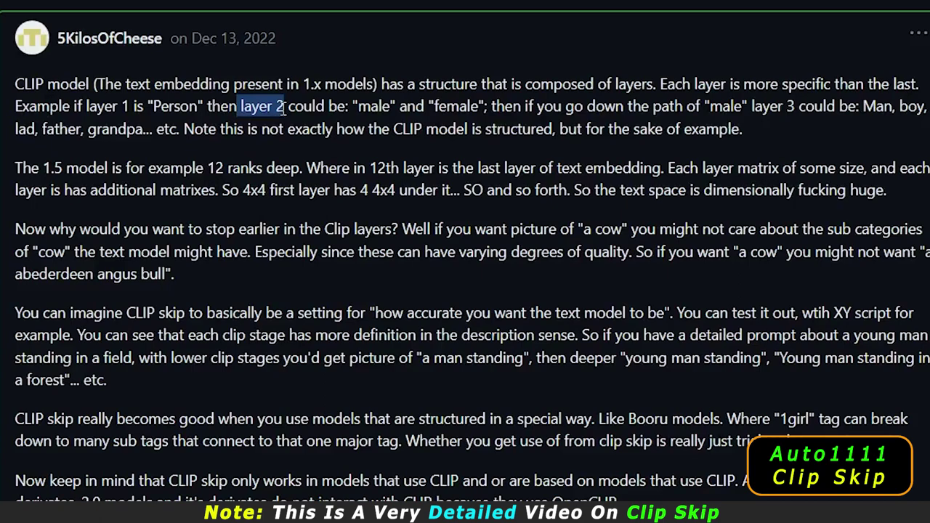
double_click(444, 108)
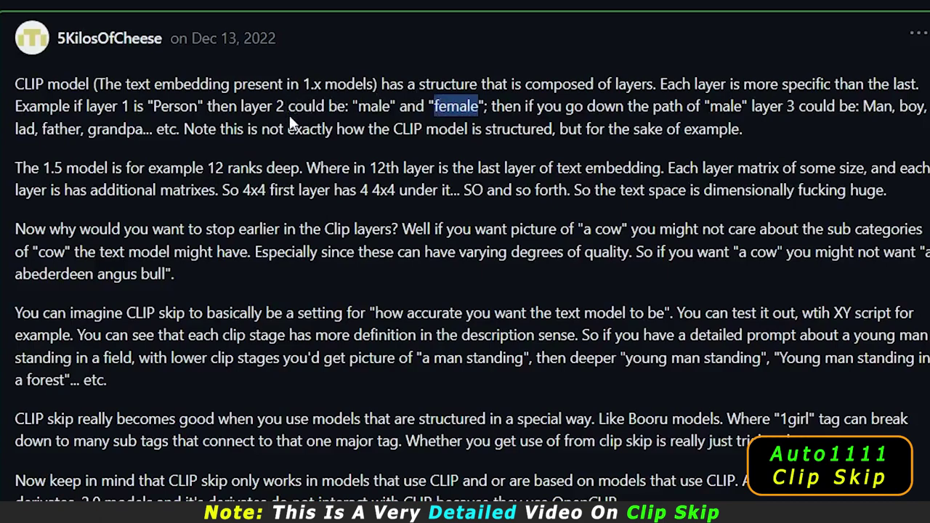
left_click_drag(358, 107, 393, 109)
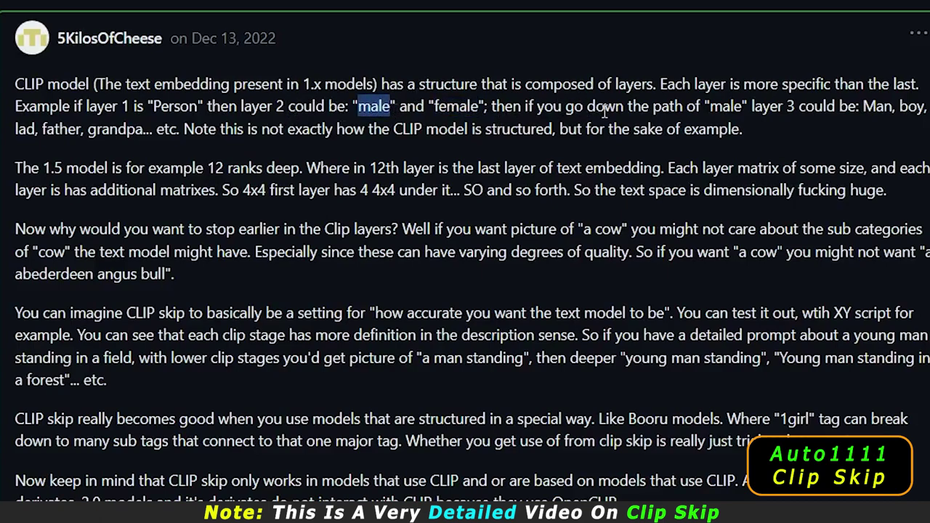
left_click_drag(752, 108, 797, 107)
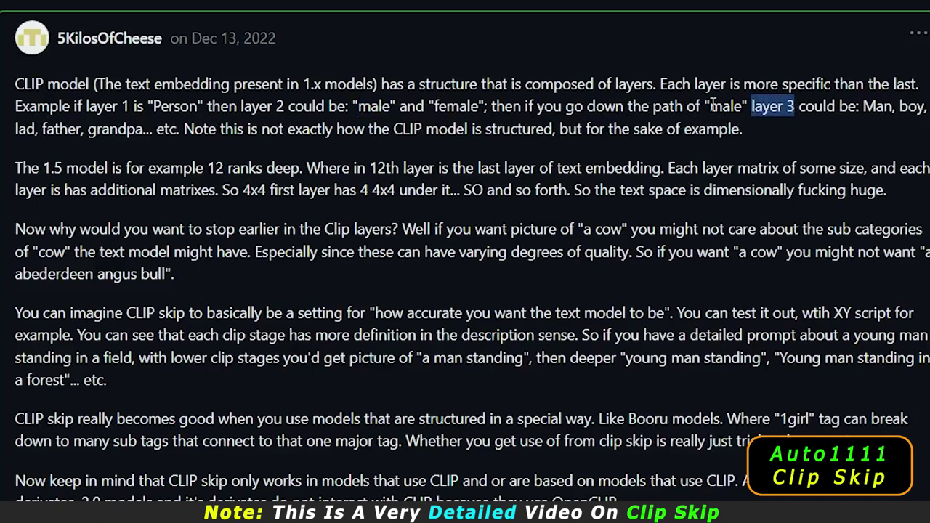
left_click_drag(711, 107, 743, 107)
left_click_drag(862, 108, 907, 107)
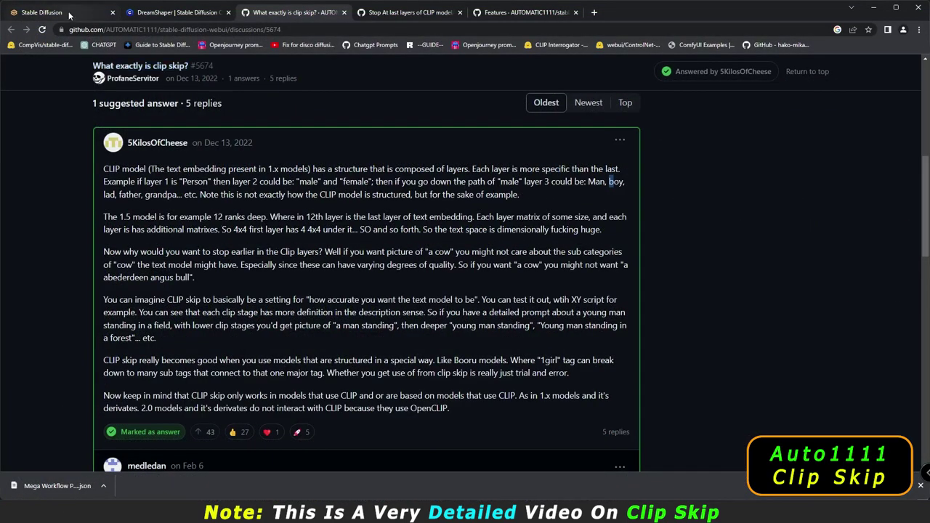
Open the first grid image in the 2023-04-04 output folder, browse the clip skip comparisons through xyz_grid-0010, and close the viewer.
left_click(70, 13)
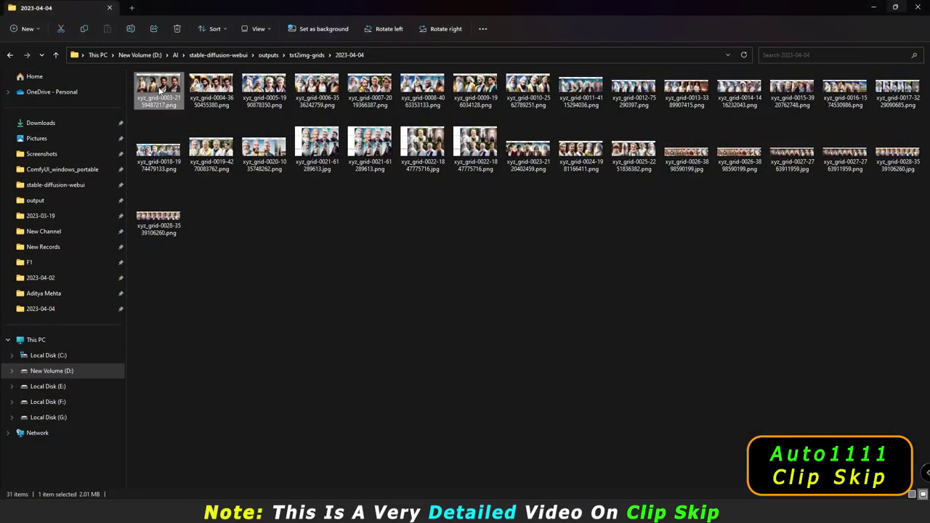
key("Return")
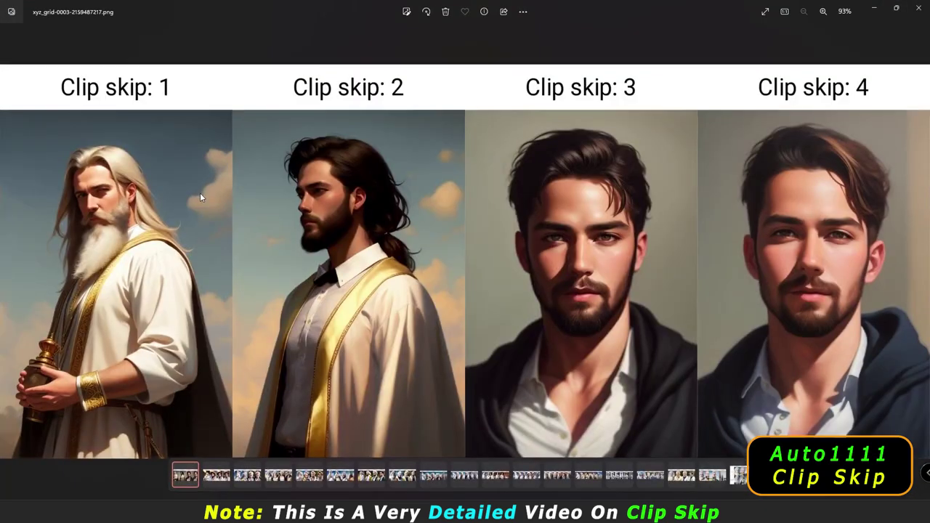
key("Right")
key("Right")
key("Right")
key("Right")
key("Right")
key("Right")
key("Right")
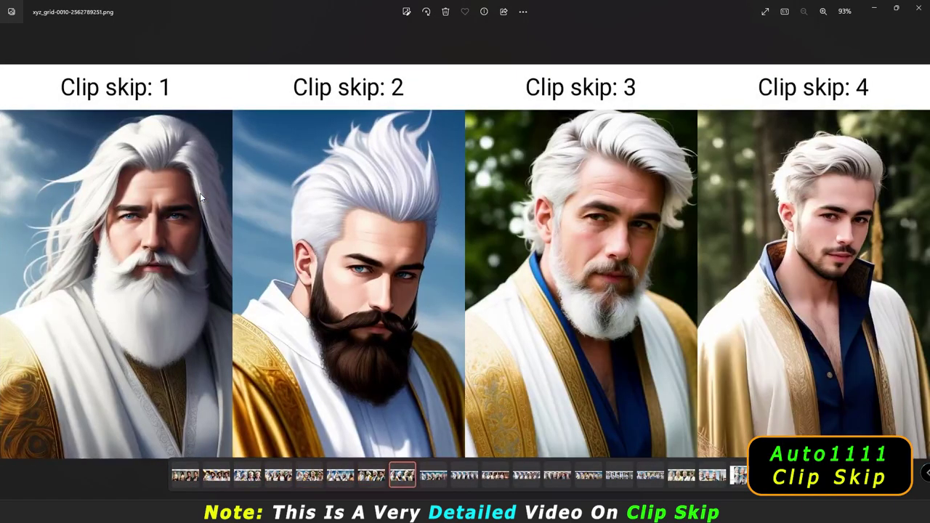
left_click(919, 7)
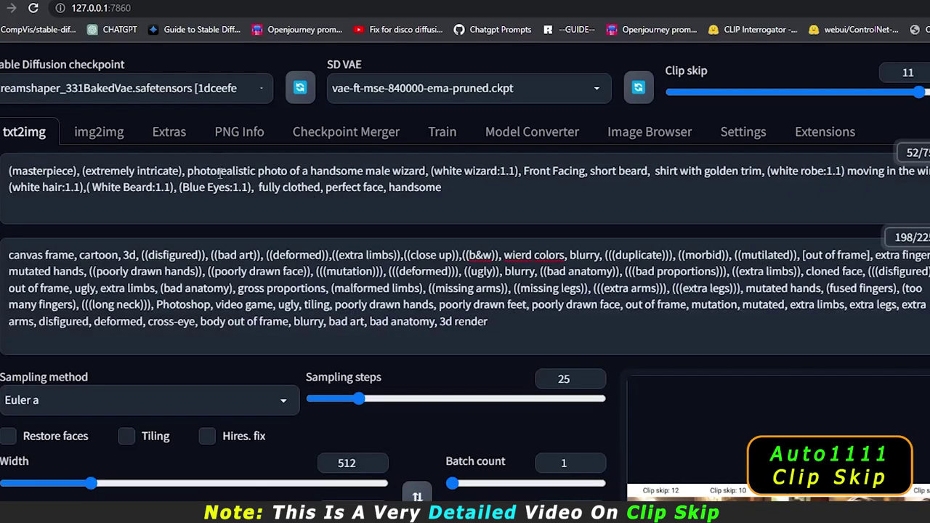
Highlight the positive prompt's key phrases: the handsome male wizard, white wizard, golden-trim shirt, white robe, white hair, white beard and blue eyes.
left_click_drag(188, 171, 426, 172)
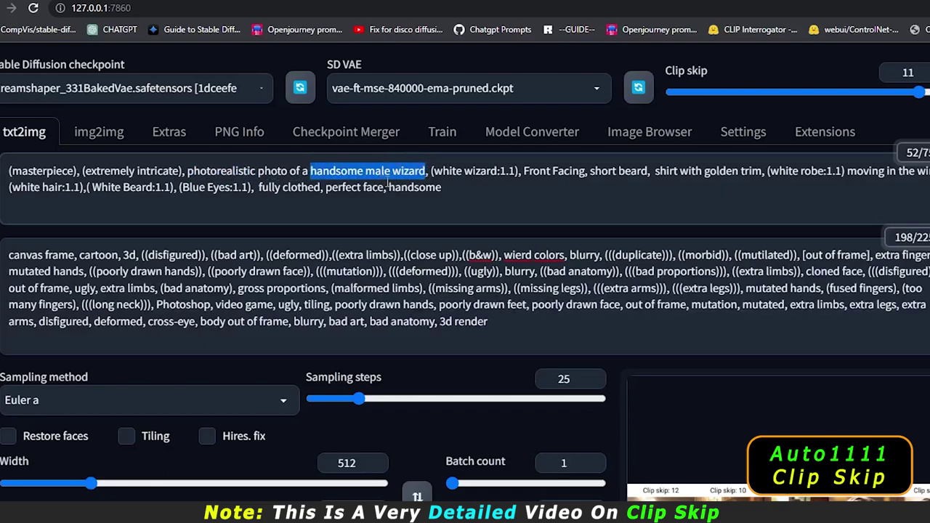
left_click(449, 183)
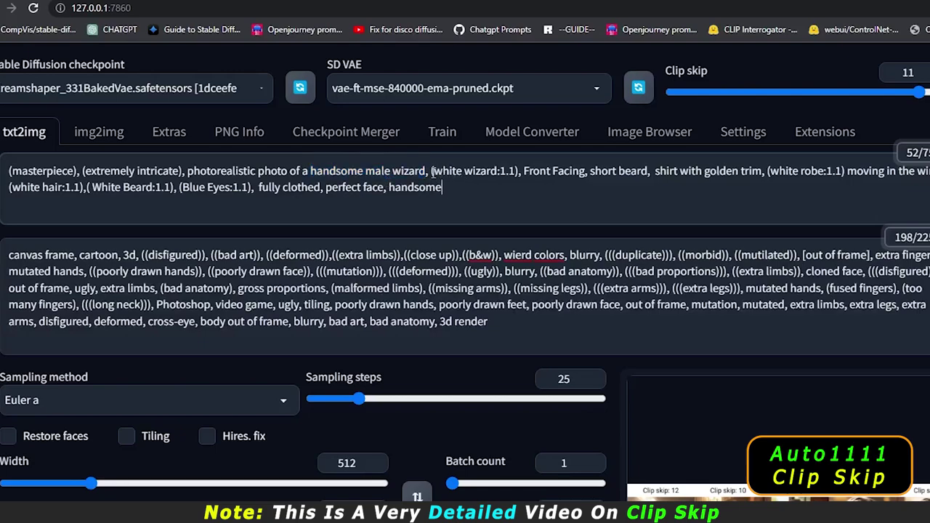
left_click_drag(431, 172, 500, 176)
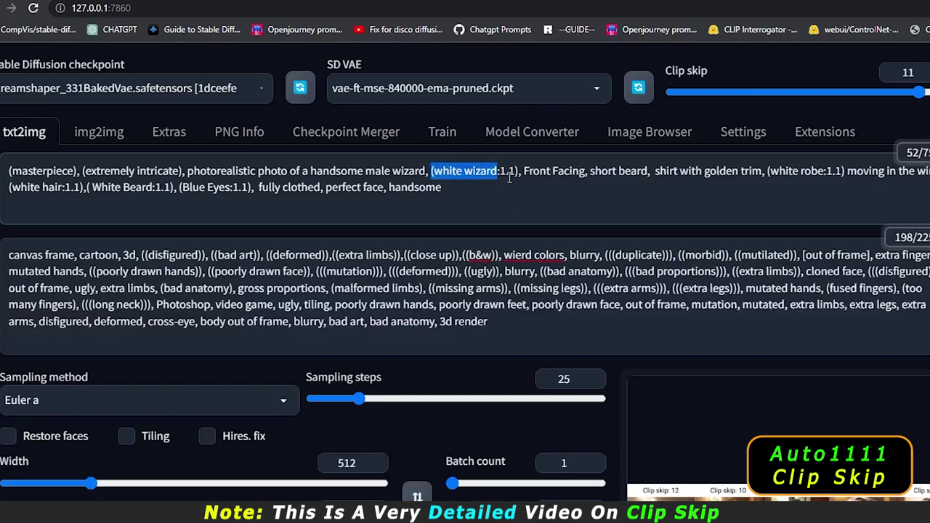
left_click_drag(655, 172, 841, 176)
left_click_drag(10, 187, 254, 190)
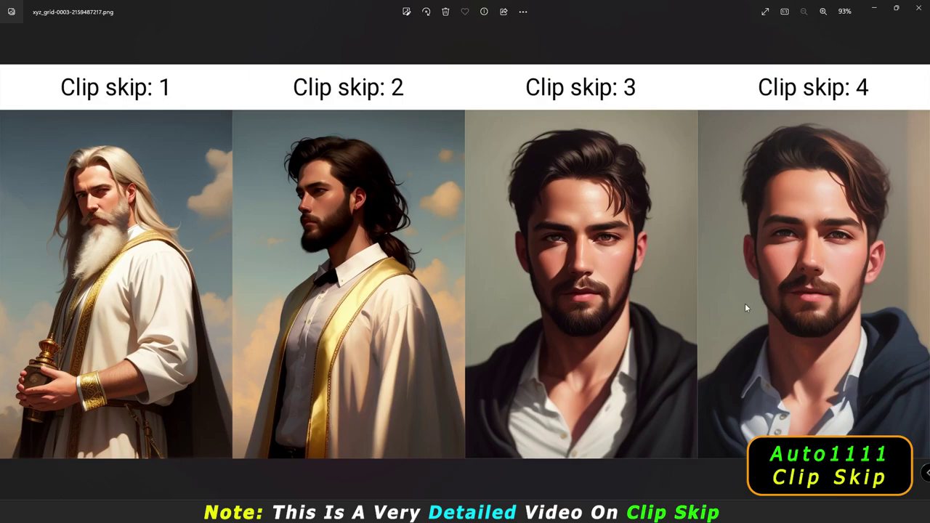
View grids xyz_grid-0004 and xyz_grid-0005, zooming into the faces in the second grid's clip skip 2 and 3 images.
key("Right")
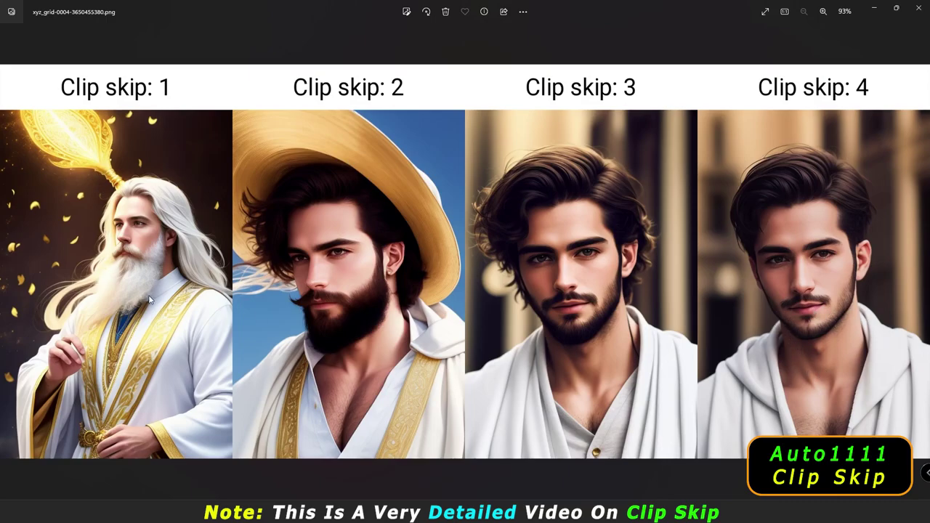
key("Right")
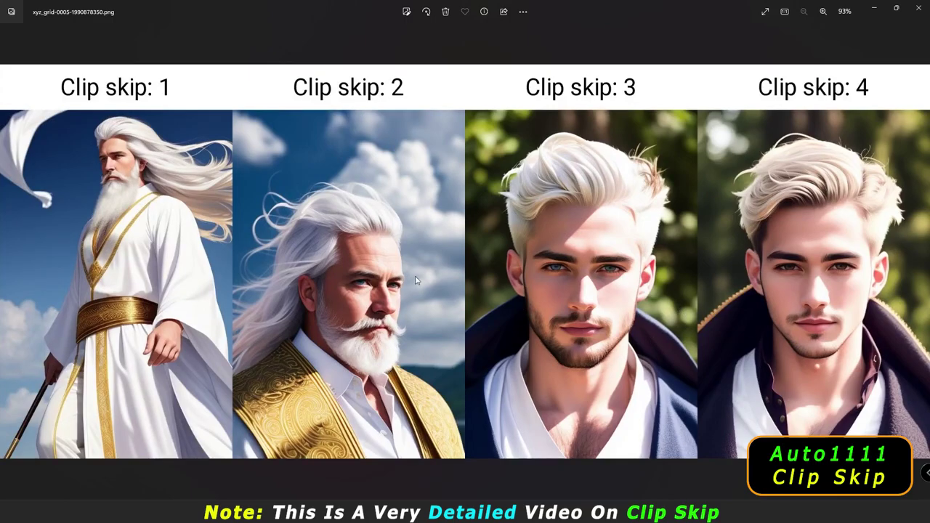
scroll(553, 275, "up", 8)
scroll(558, 274, "down", 1)
scroll(556, 278, "down", 4)
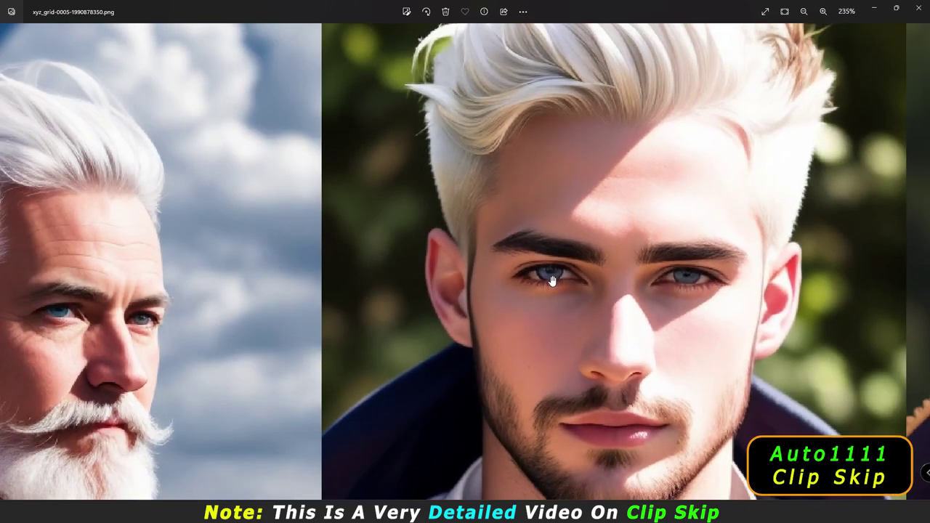
scroll(554, 278, "down", 3)
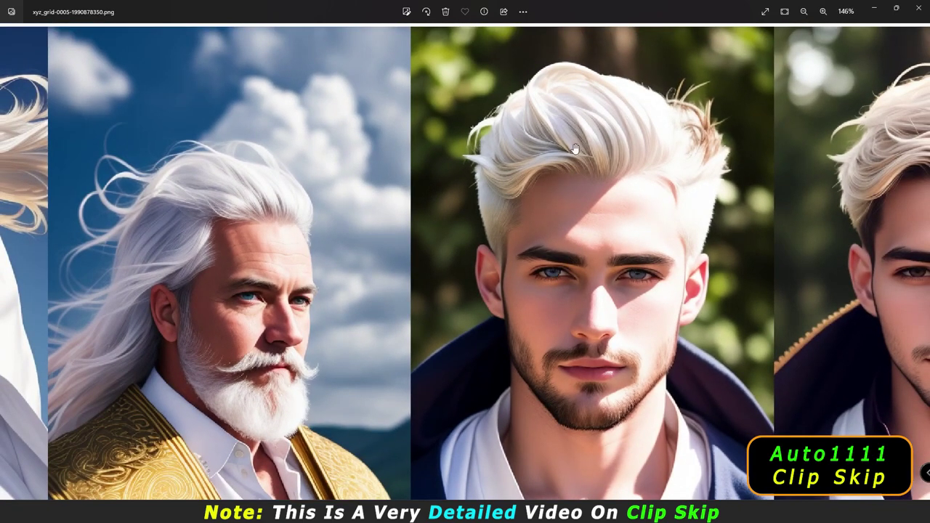
Browse the clip skip comparison grids from xyz_grid-0006 through xyz_grid-0023, including those with clip skip 8 and 12.
key("Right")
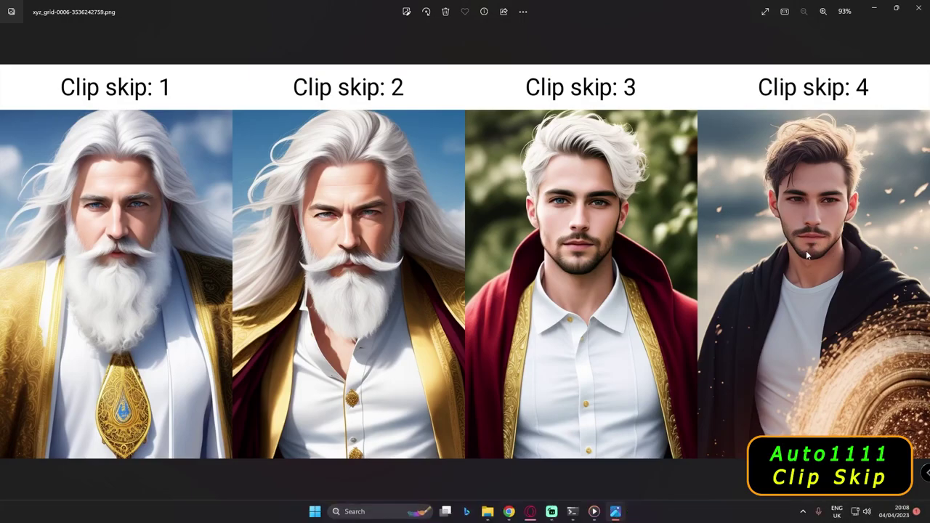
key("Right")
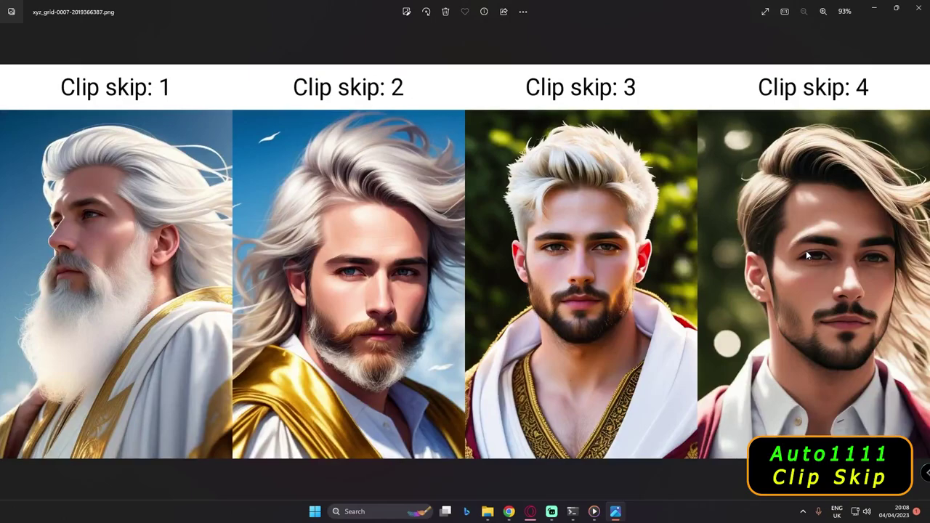
key("Right")
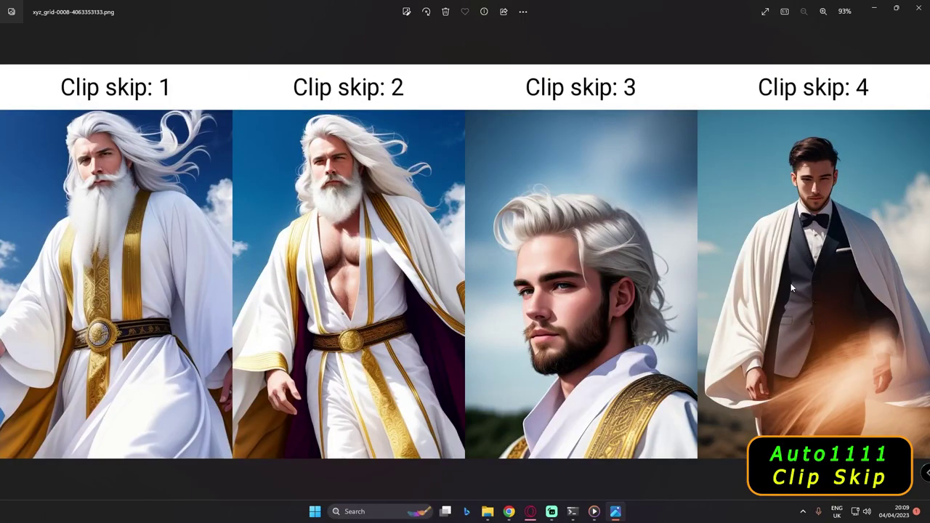
key("Right")
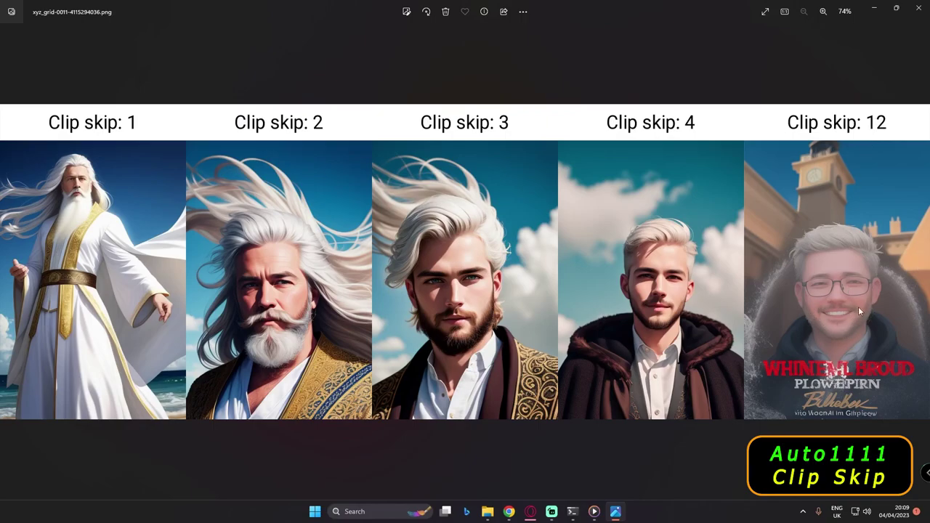
key("Right")
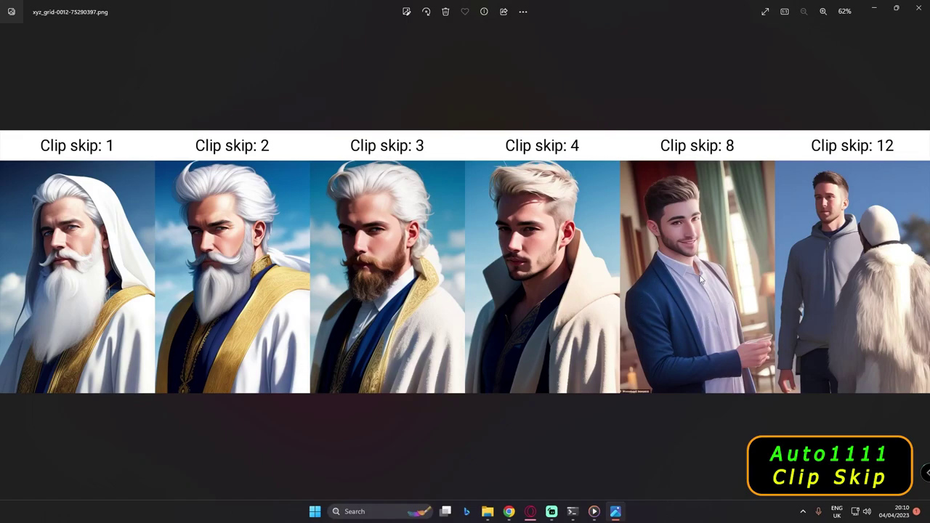
key("Right")
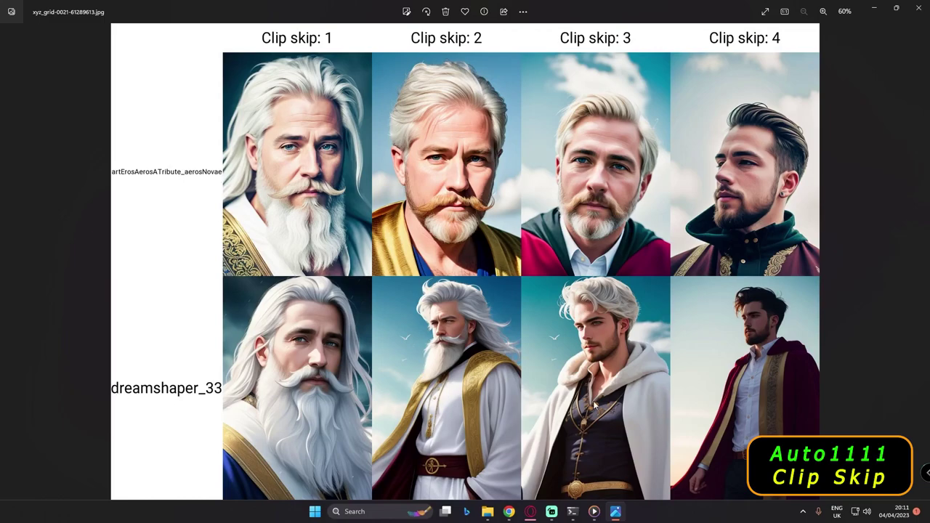
key("Right")
key("Right")
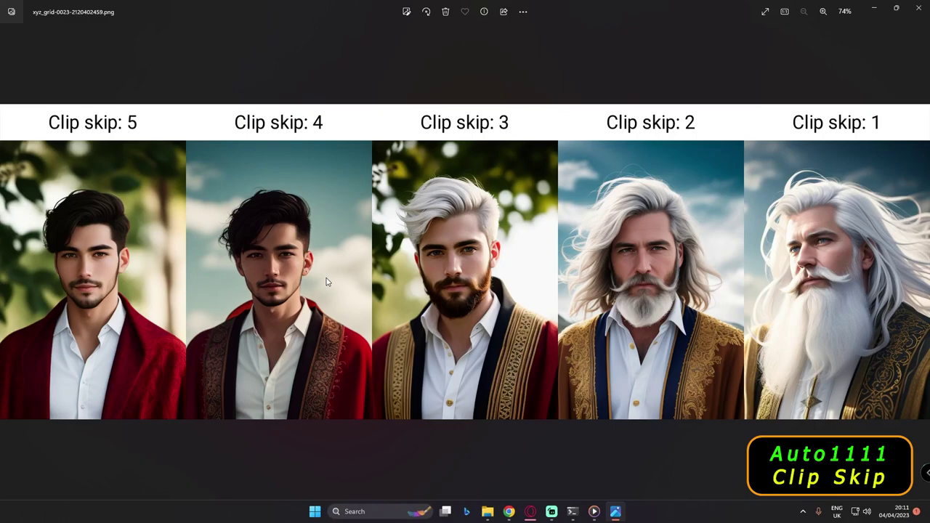
Switch to the browser's Features wiki page and highlight the Clip Skip sentence about transforming prompt text into a numerical representation.
left_click(508, 512)
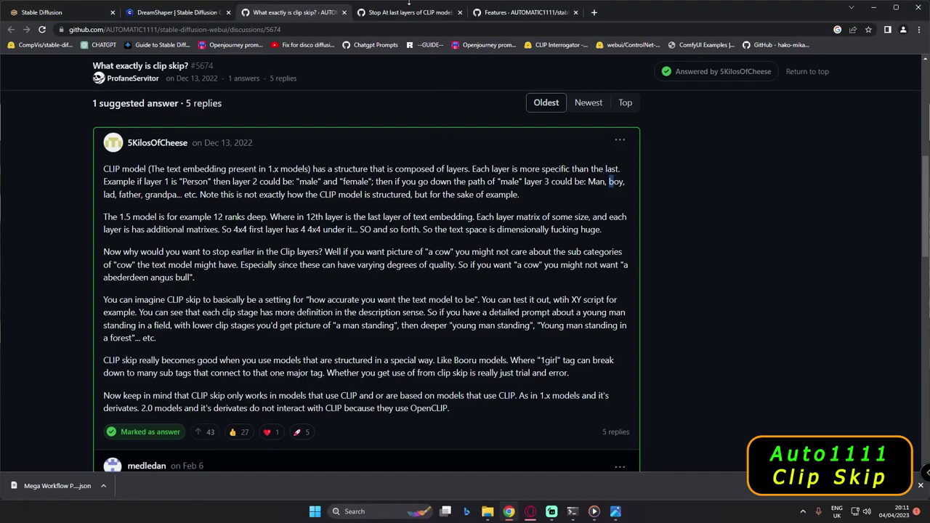
left_click(494, 13)
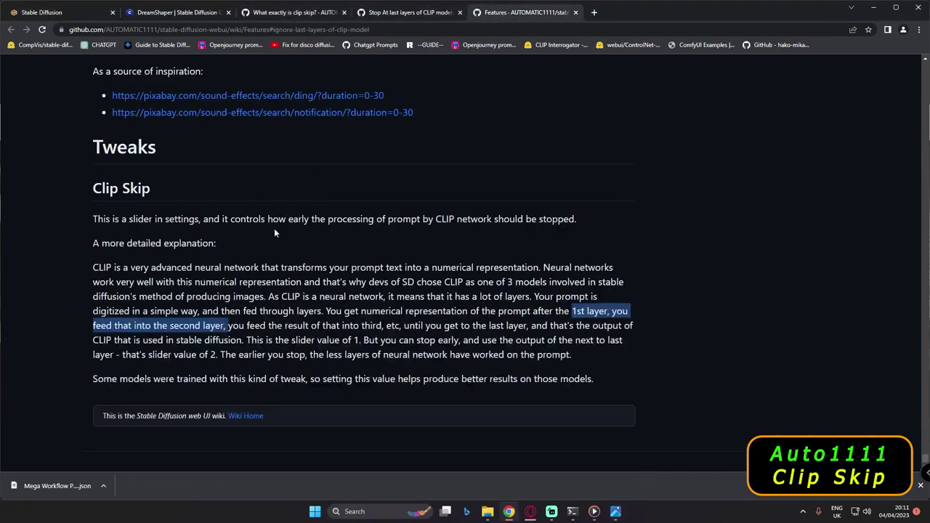
left_click(674, 336)
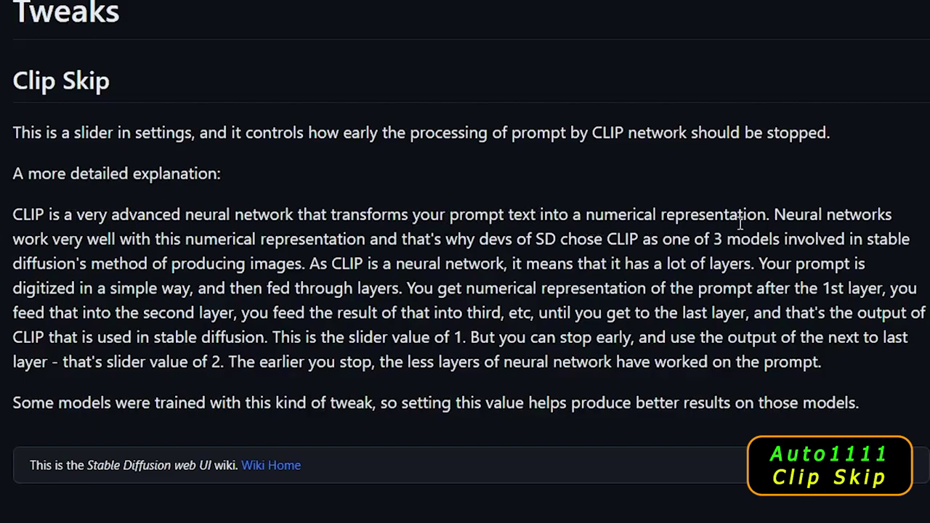
left_click_drag(769, 217, 36, 216)
left_click(820, 231)
Highlight the sentence "Your prompt is digitized in a simple way, and then fed through layers", then clear the selection.
left_click_drag(757, 265, 867, 267)
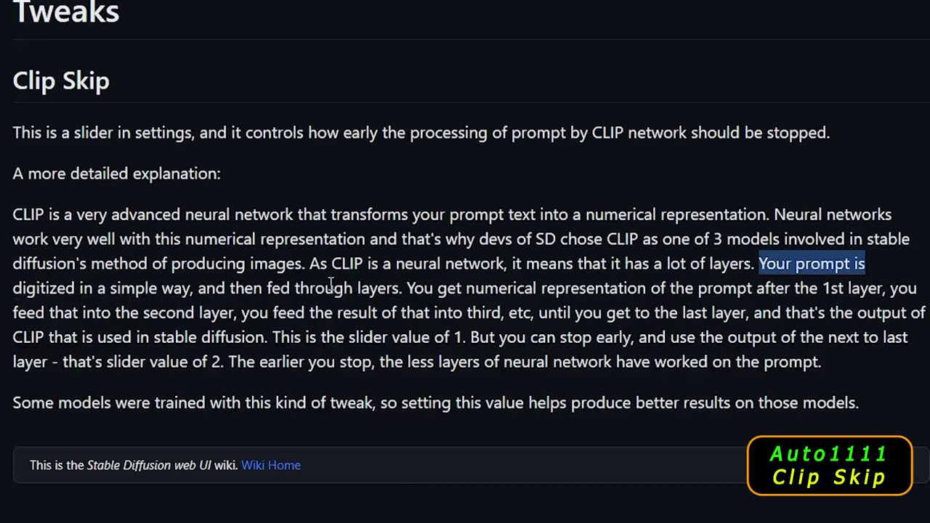
left_click_drag(759, 264, 406, 293)
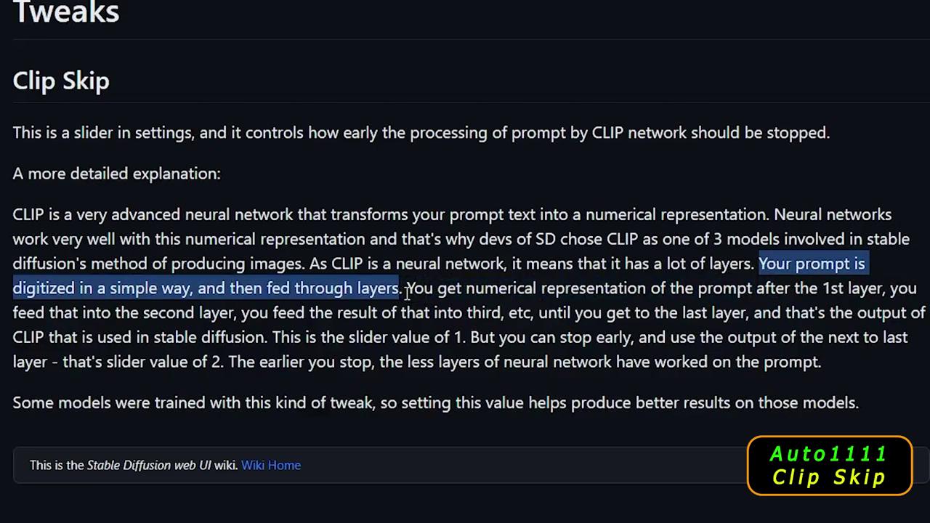
left_click(407, 291)
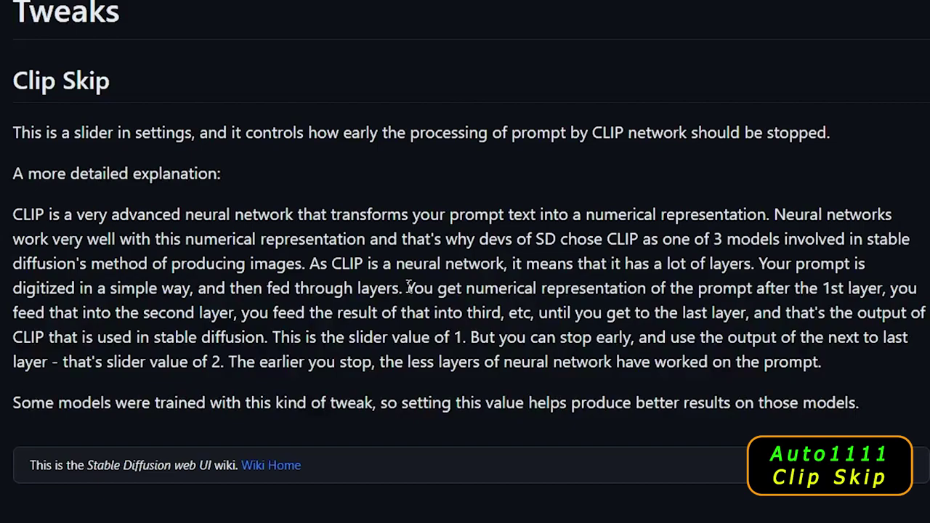
Highlight the explanation from "You get numerical representation of the prompt after the 1st layer" through "This is the slider value of 1".
left_click_drag(409, 288, 882, 291)
left_click(883, 290)
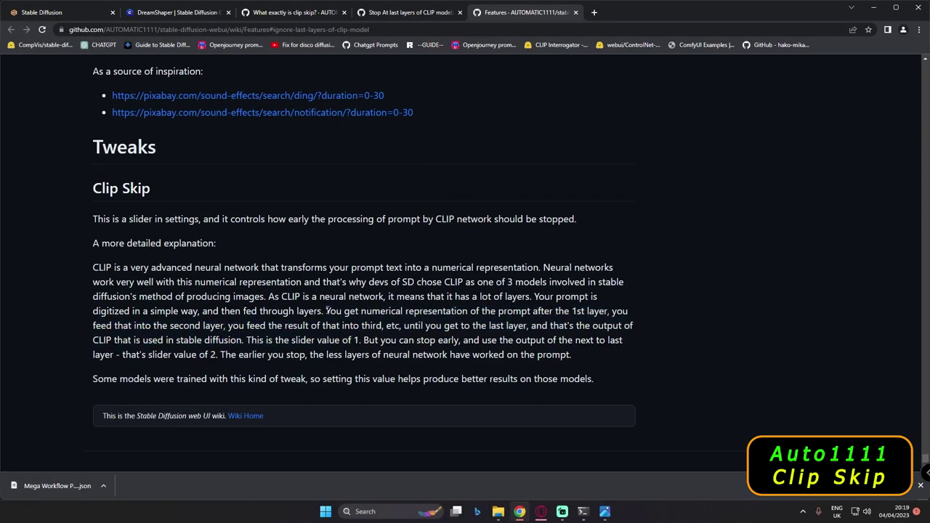
left_click_drag(326, 310, 358, 341)
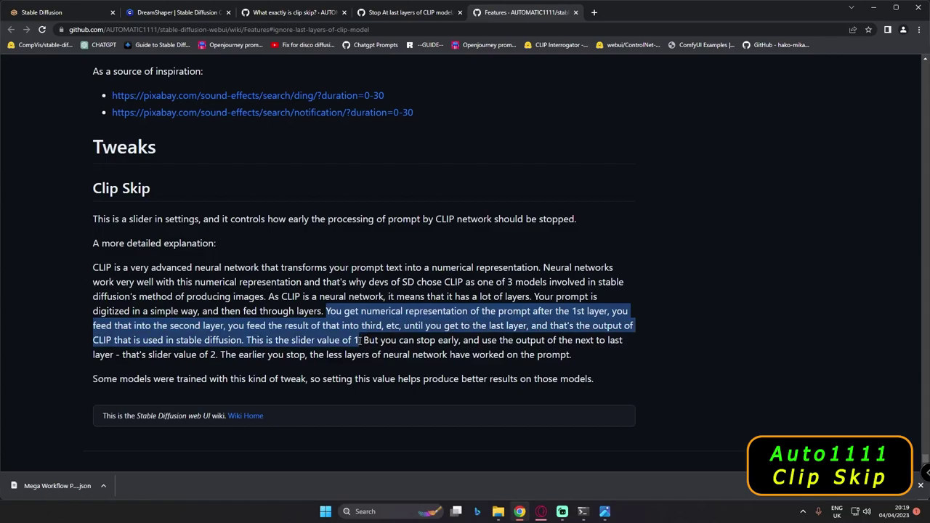
Switch to the image viewer showing xyz_grid-0023, then open xyz_grid-0026 and inspect its clip skip 12 to 1 images.
left_click(605, 512)
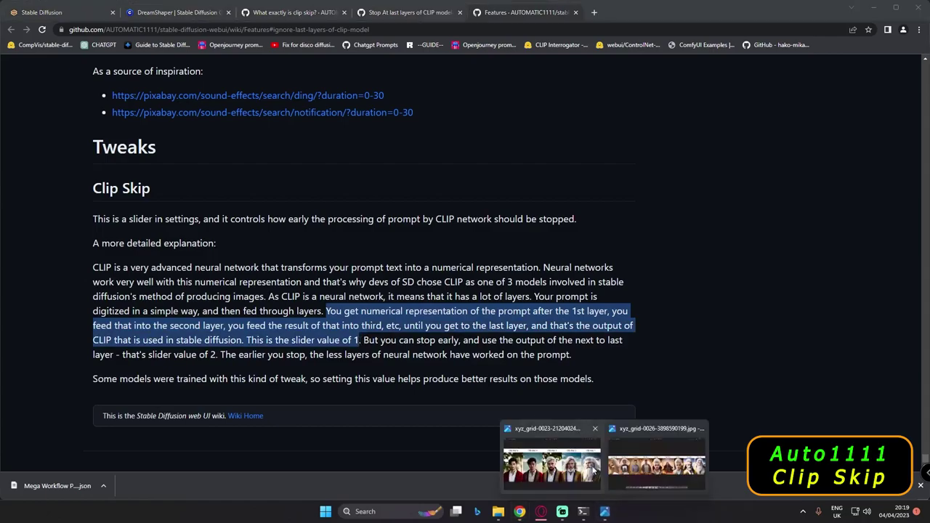
left_click(552, 462)
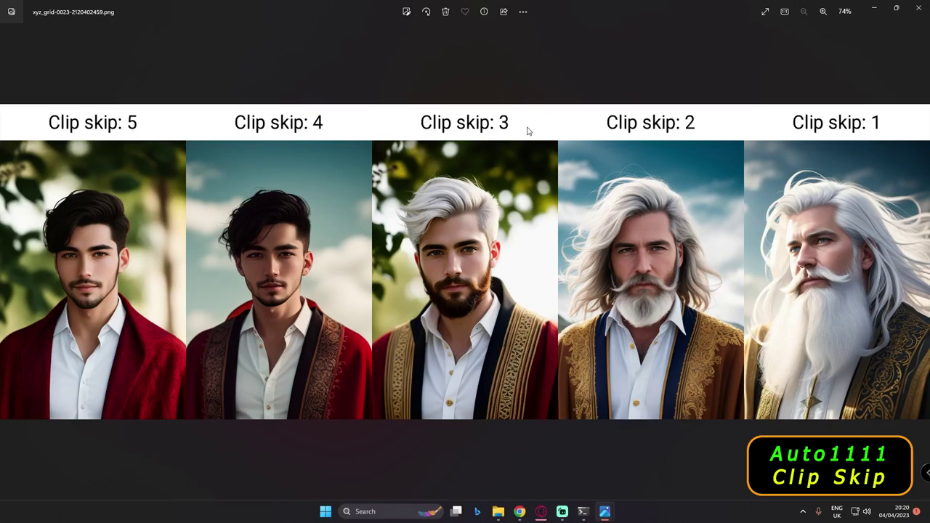
left_click(590, 476)
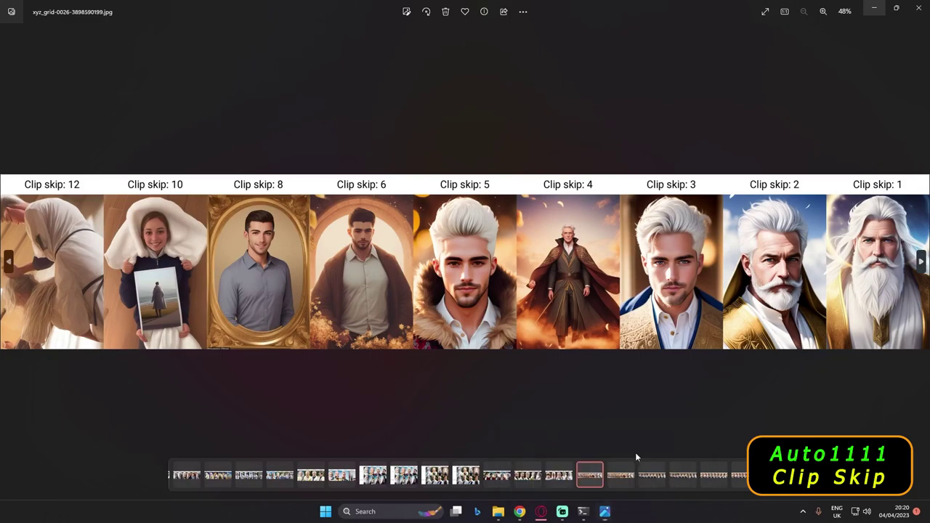
scroll(73, 192, "up", 2)
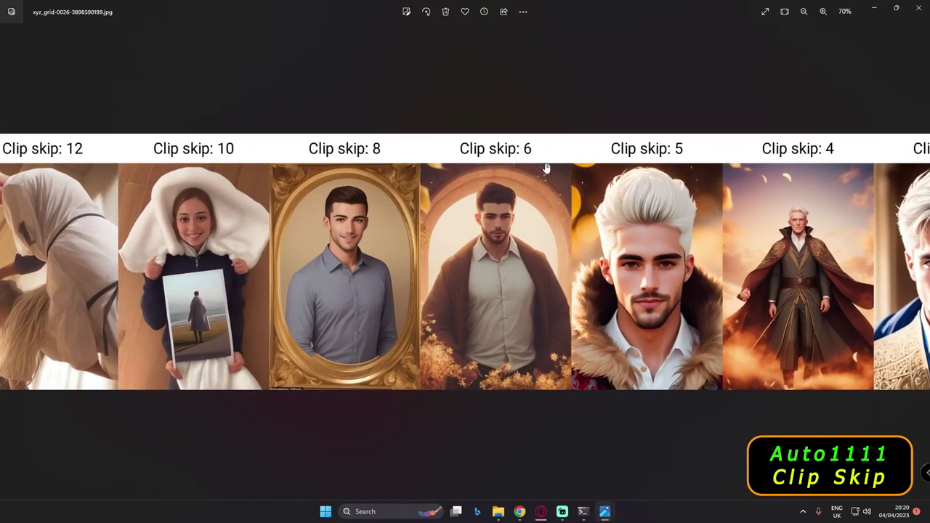
scroll(683, 280, "down", 2)
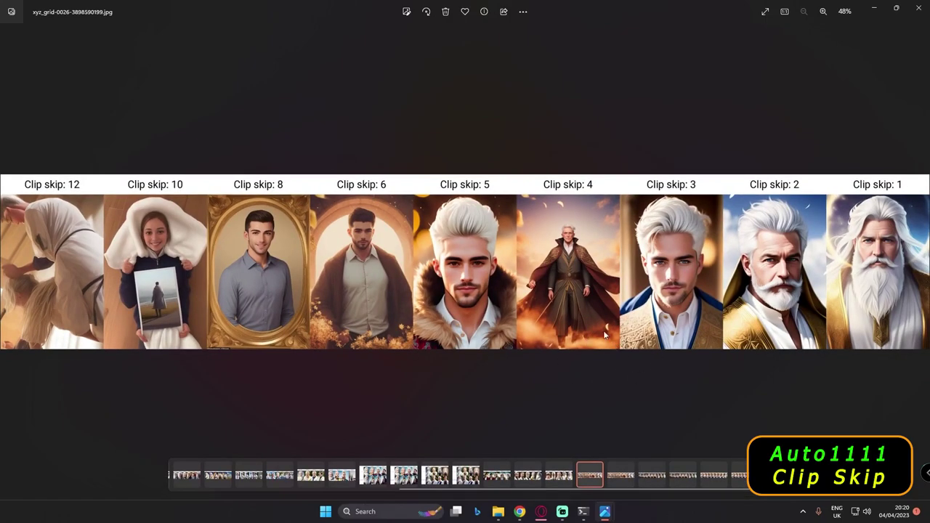
Switch to the Stable Diffusion web UI and highlight the prompt from "photorealistic photo" onward, then only "handsome male".
left_click(520, 511)
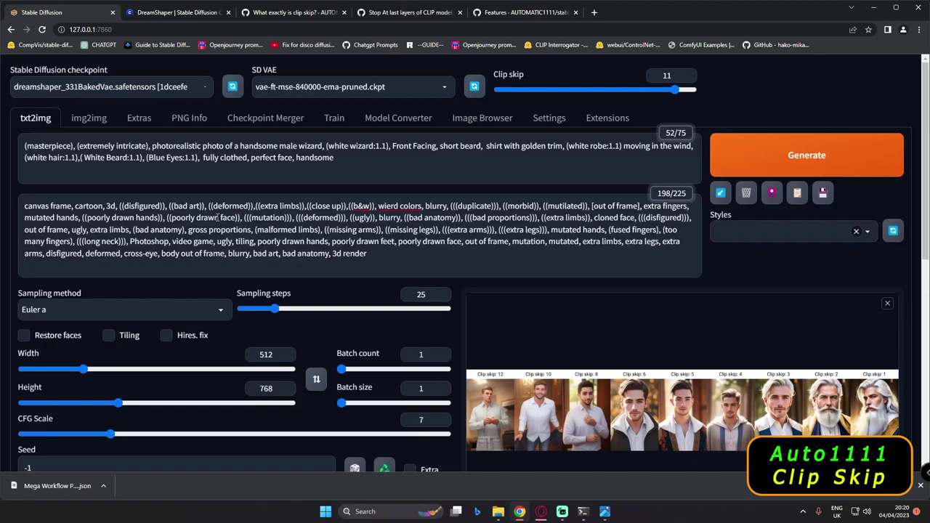
left_click_drag(336, 157, 152, 146)
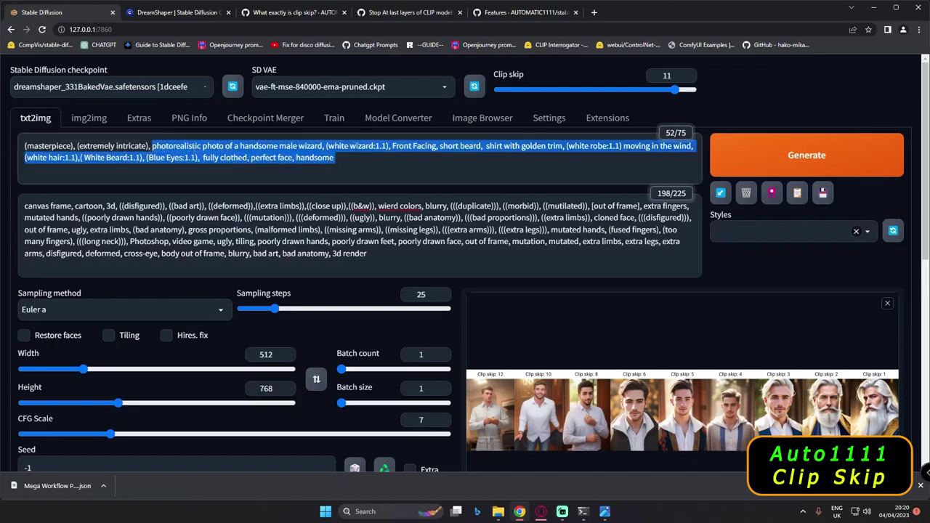
left_click_drag(239, 146, 298, 146)
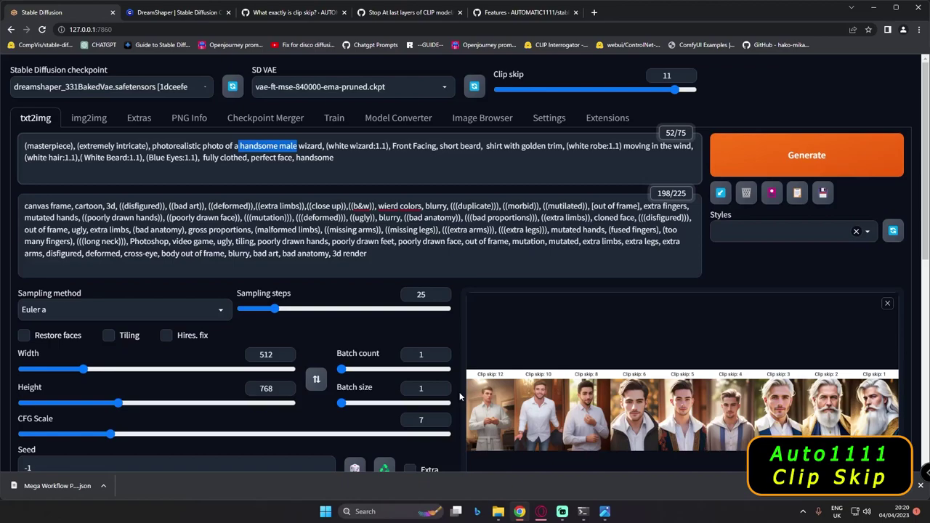
Enlarge the generated grid to inspect the clip skip 12 image, close it, and highlight the white hair and white beard prompt terms.
left_click(509, 399)
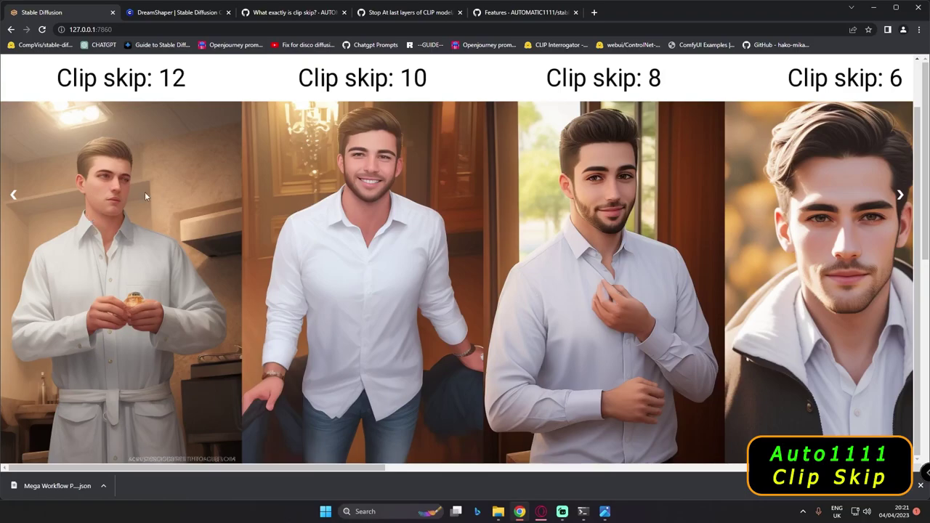
left_click(181, 263)
left_click_drag(26, 158, 129, 158)
Compare the enlarged grid's clip skip 10, 8 and 6 images, close it, and highlight the prompt from "photorealistic photo" to "handsome".
left_click(537, 396)
left_click_drag(352, 466, 436, 466)
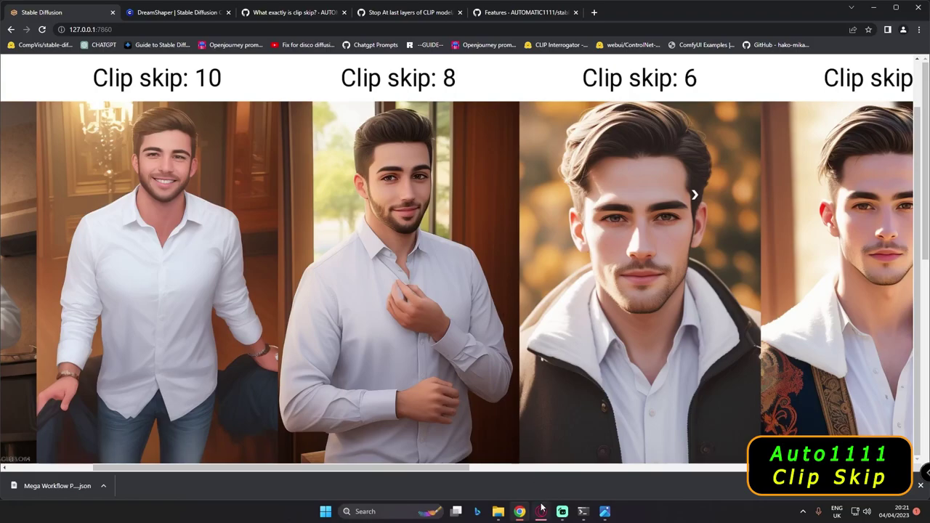
left_click(165, 145)
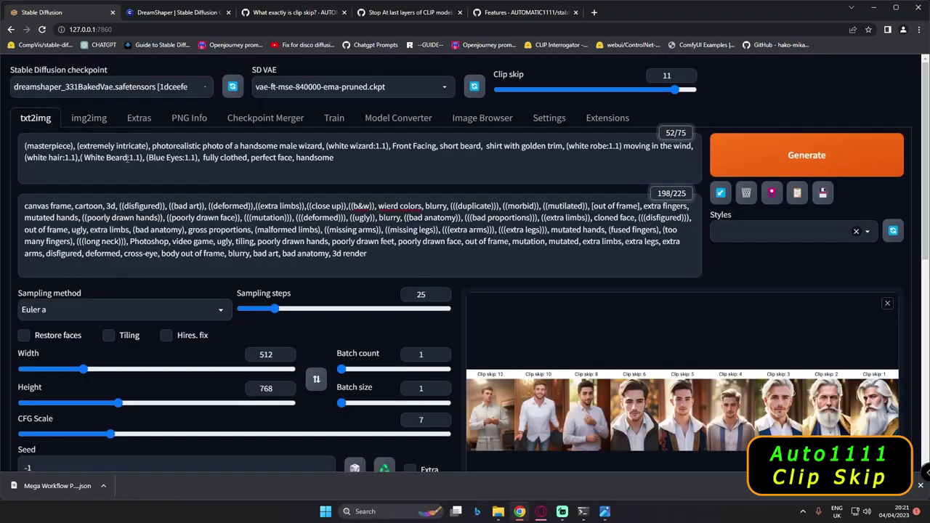
left_click_drag(152, 146, 339, 169)
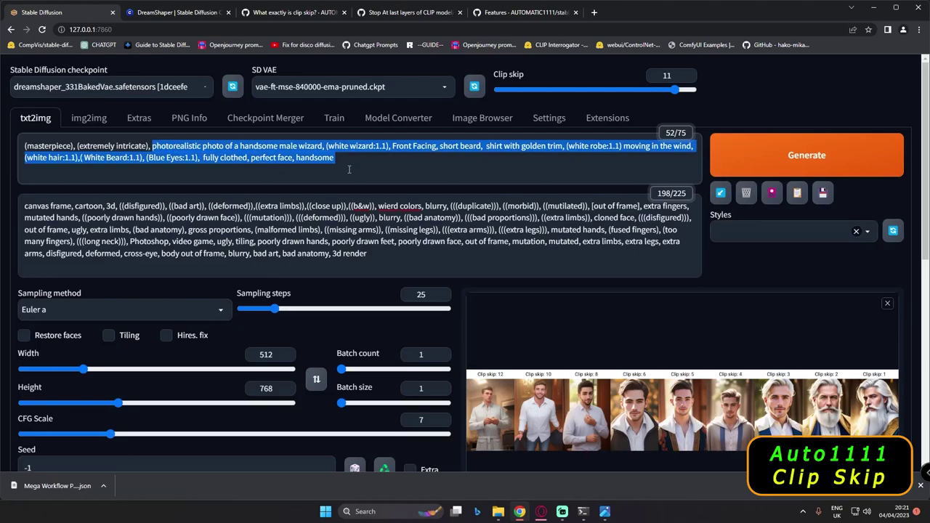
left_click(363, 168)
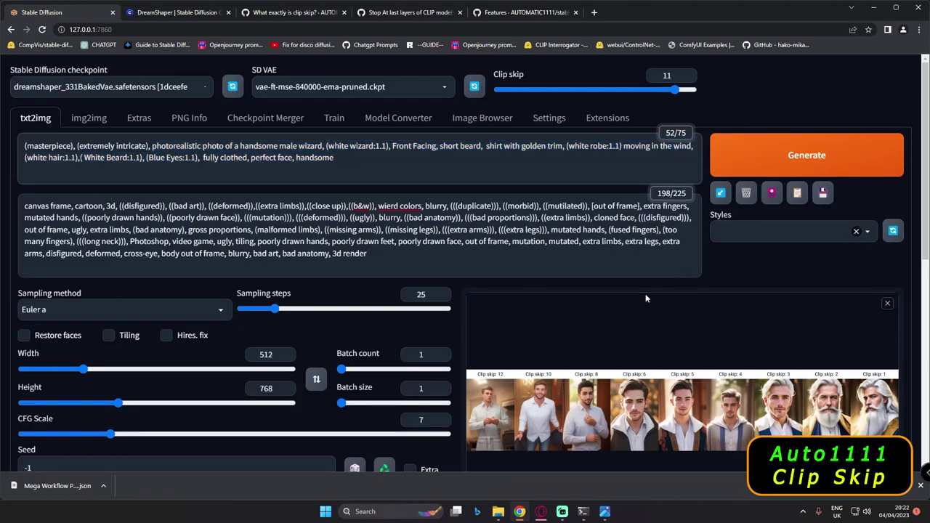
Enlarge the generated grid again, examine the clip skip 8, 6 and 5 images, and close the enlarged view.
left_click(676, 398)
left_click_drag(412, 469, 436, 470)
scroll(450, 229, "right", 3)
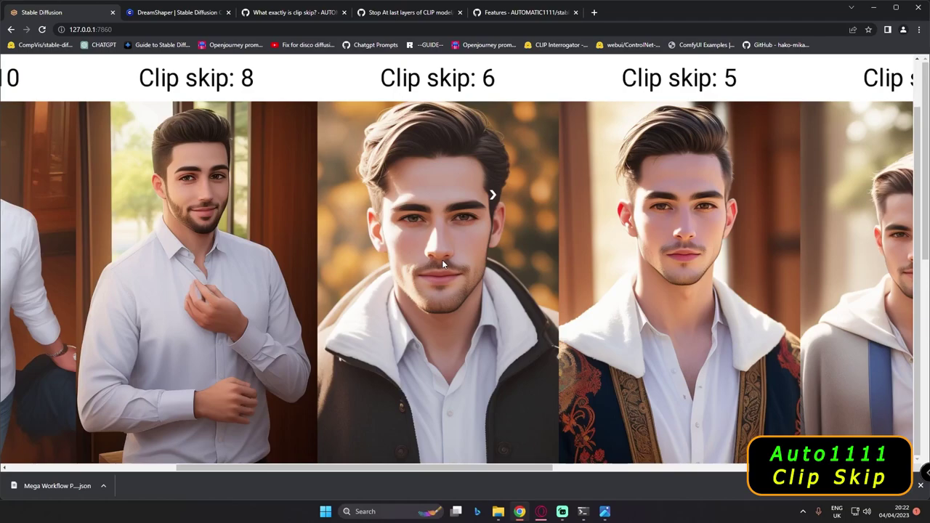
scroll(462, 216, "up", 1)
scroll(464, 233, "down", 1)
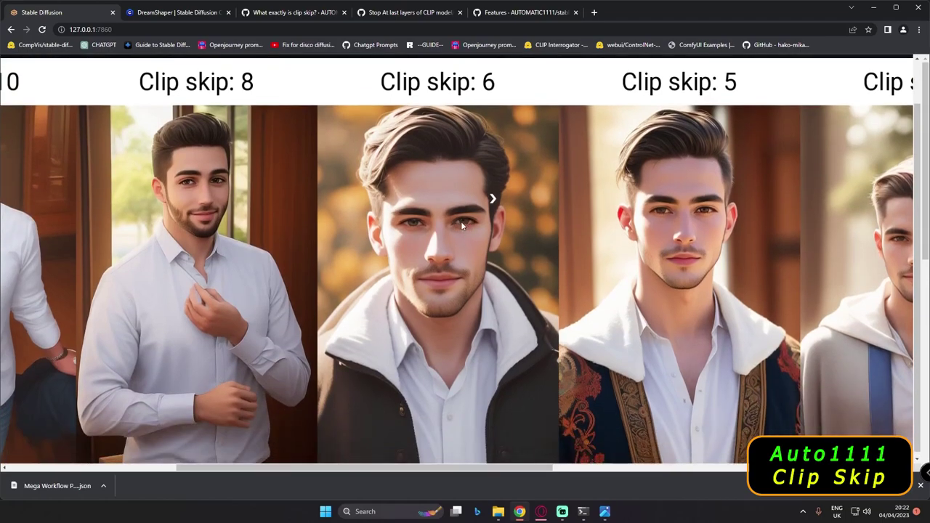
key("Escape")
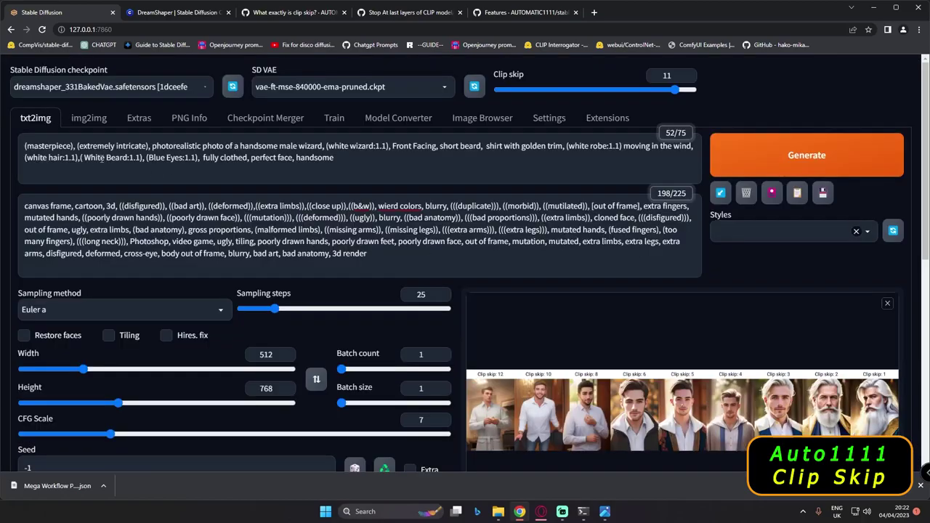
Highlight the "Blue Eyes:1.1" prompt term, enlarge the generated grid, and compare the clip skip 6, 5, 4 and 3 images.
left_click_drag(149, 158, 195, 158)
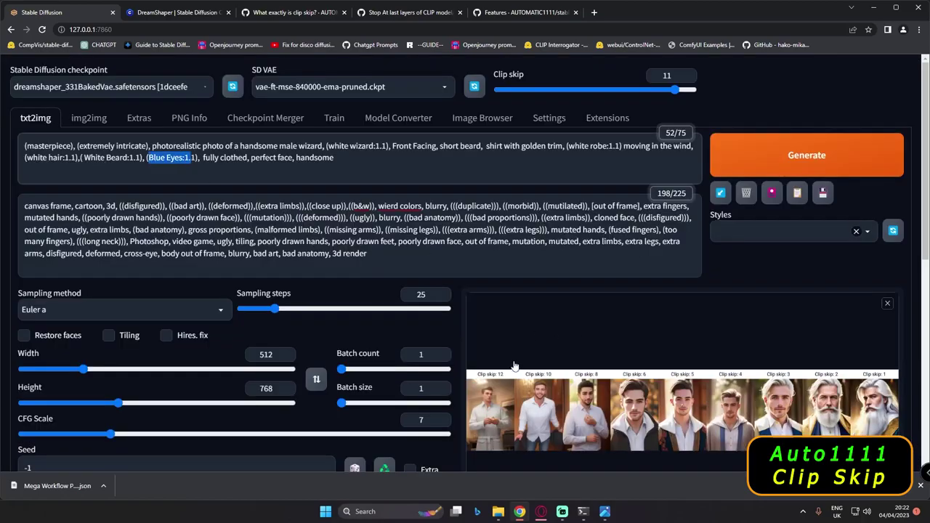
left_click(613, 408)
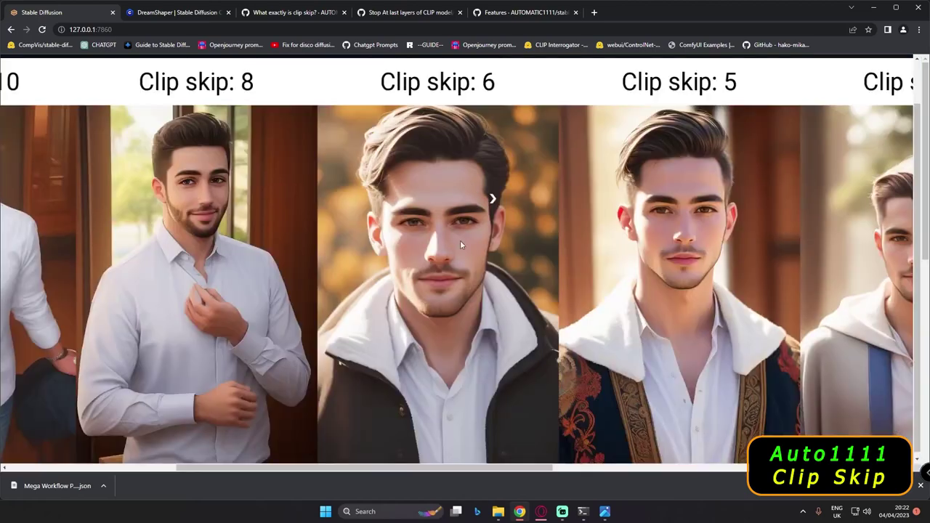
left_click_drag(473, 468, 589, 468)
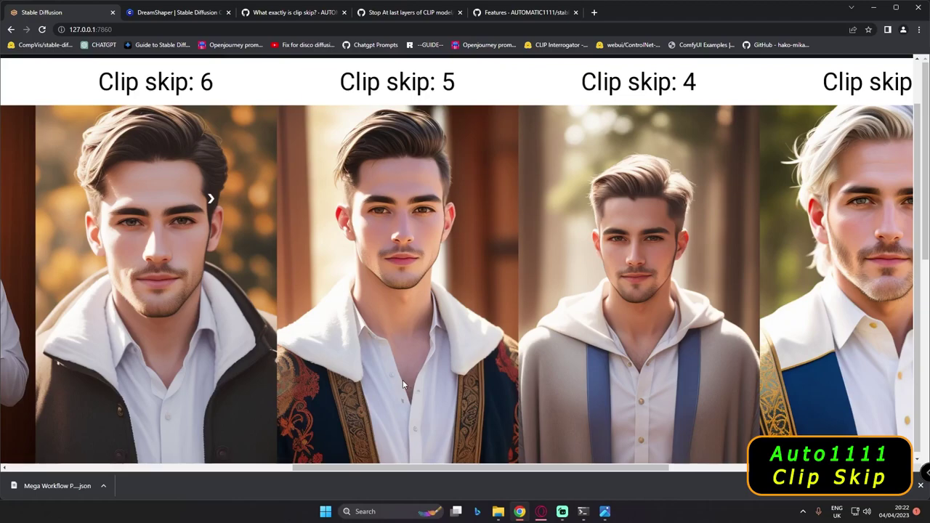
left_click_drag(418, 471, 485, 469)
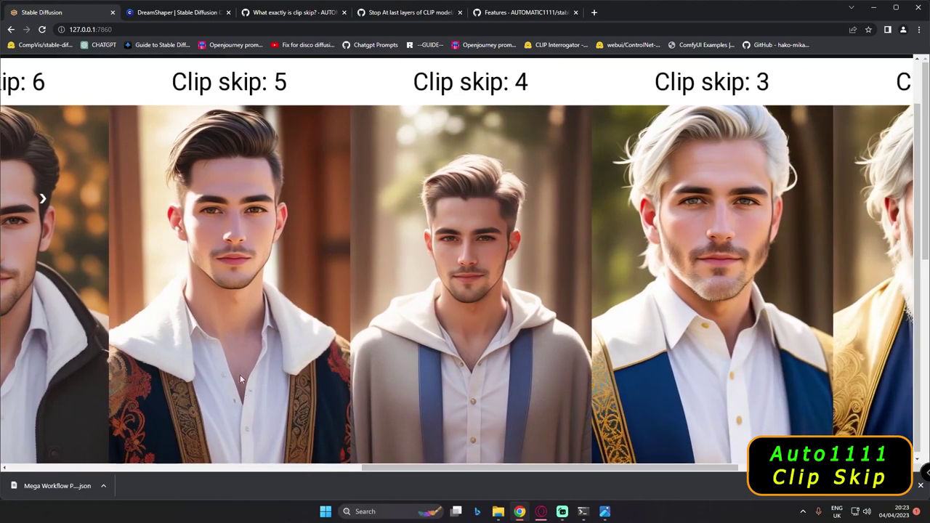
Return to the clip skip 12 image in the enlarged grid and compare it with the clip skip 10, 8 and 6 images.
scroll(198, 437, "left", 10)
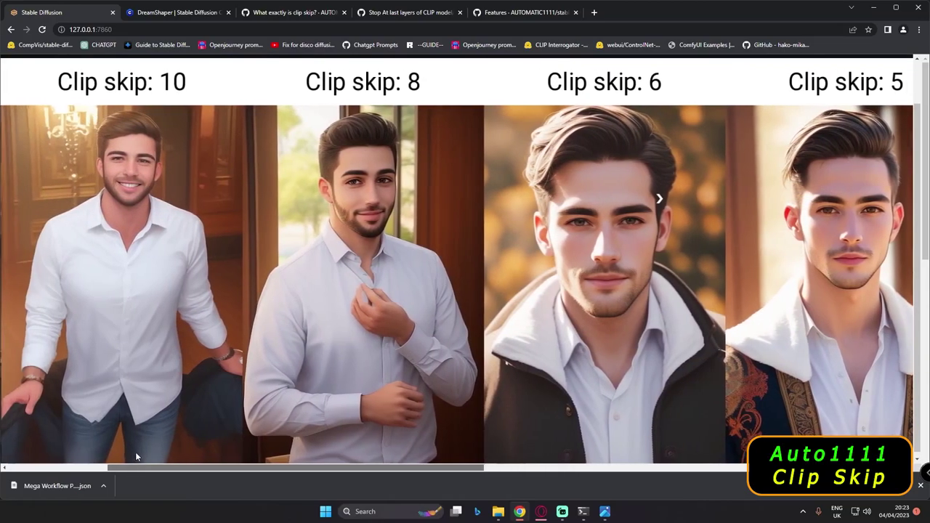
scroll(115, 452, "left", 3)
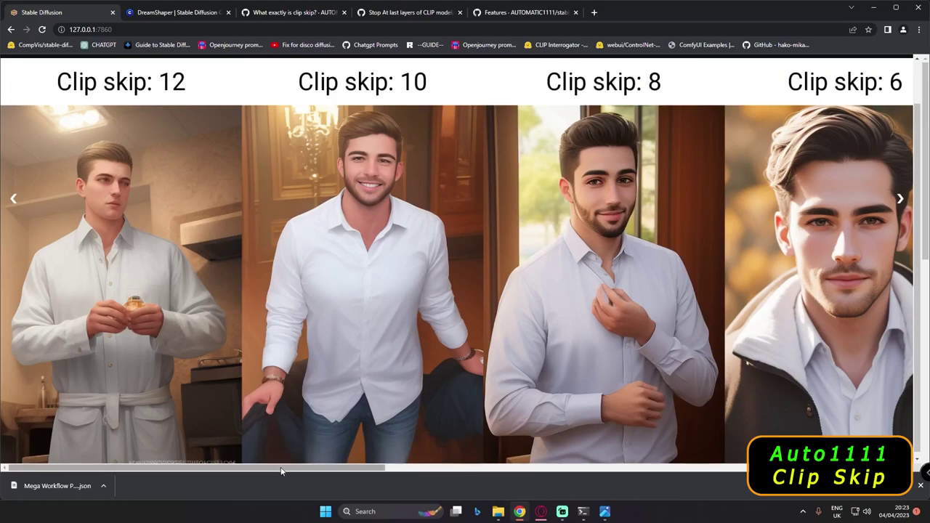
scroll(291, 437, "right", 2)
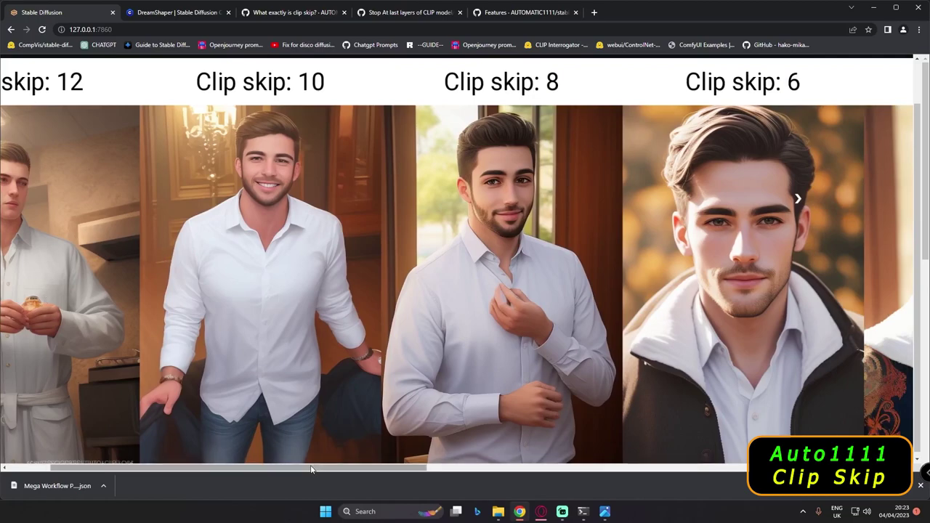
left_click_drag(313, 469, 337, 470)
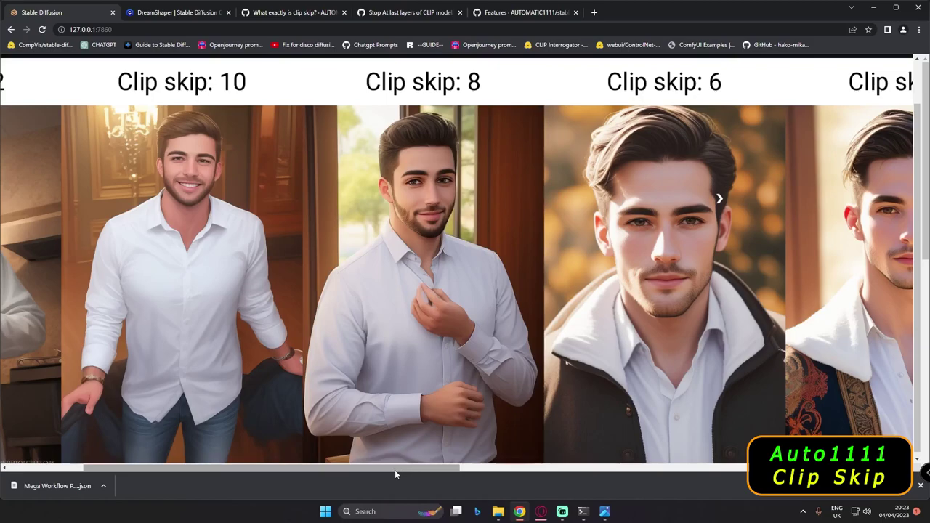
left_click_drag(395, 469, 441, 470)
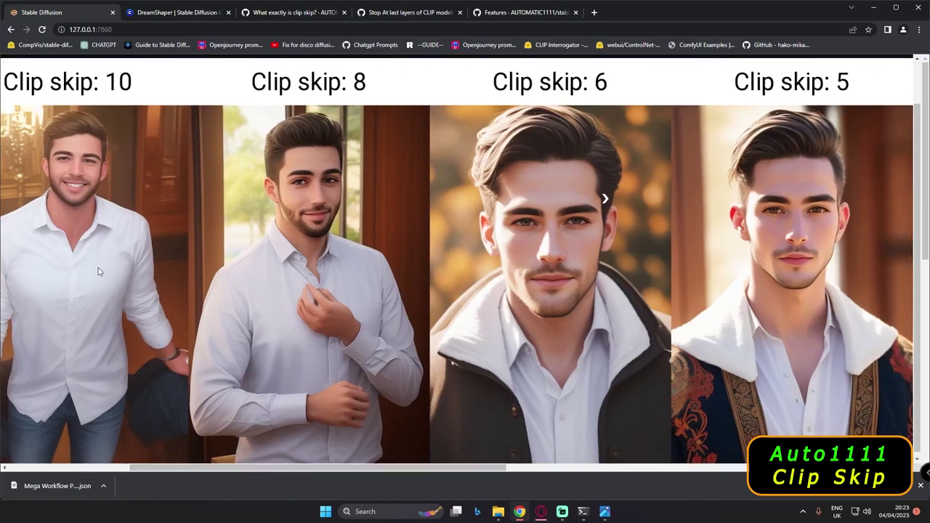
Compare the enlarged grid's images one after another from clip skip 6 down to clip skip 1.
left_click_drag(414, 470, 541, 473)
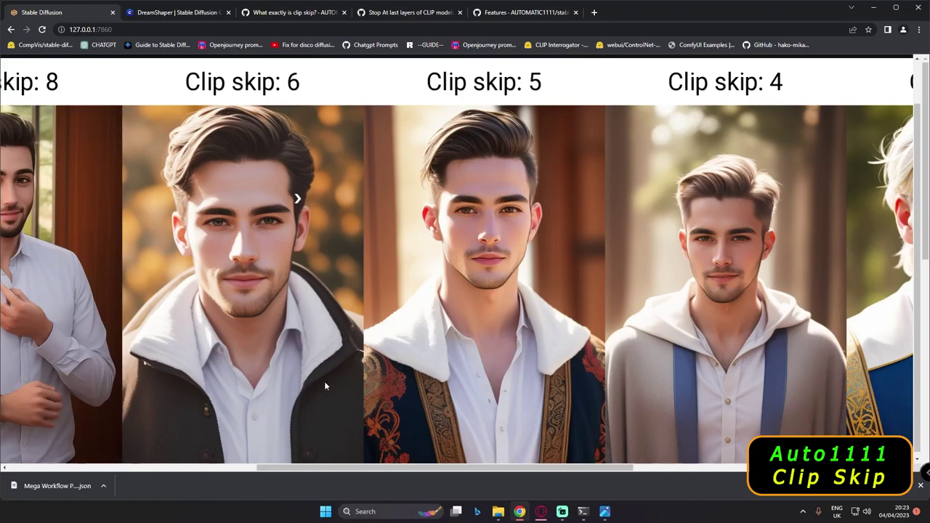
left_click_drag(411, 470, 458, 473)
left_click_drag(478, 470, 523, 471)
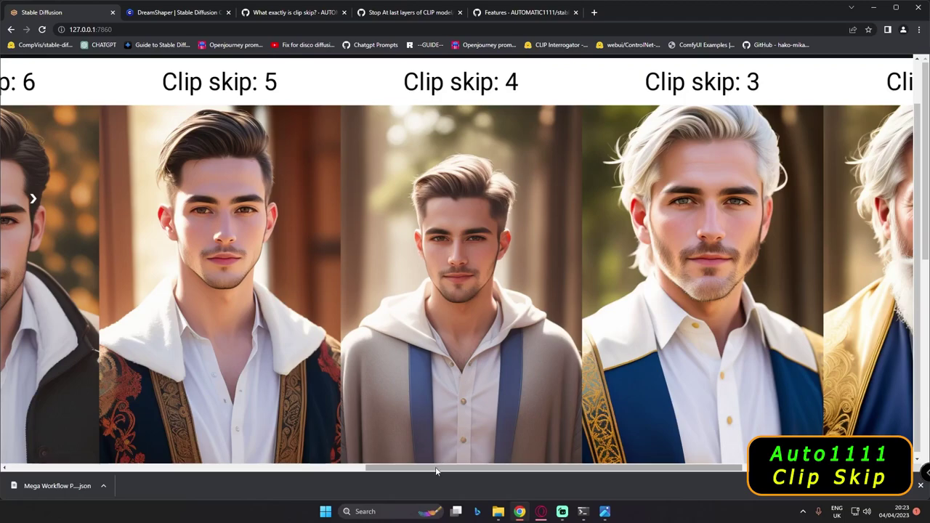
left_click_drag(436, 471, 458, 471)
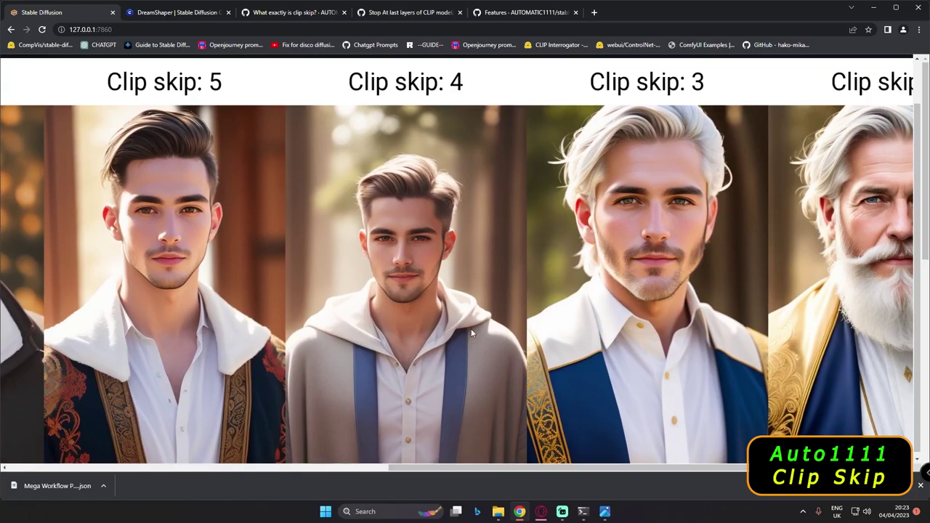
left_click_drag(507, 469, 636, 471)
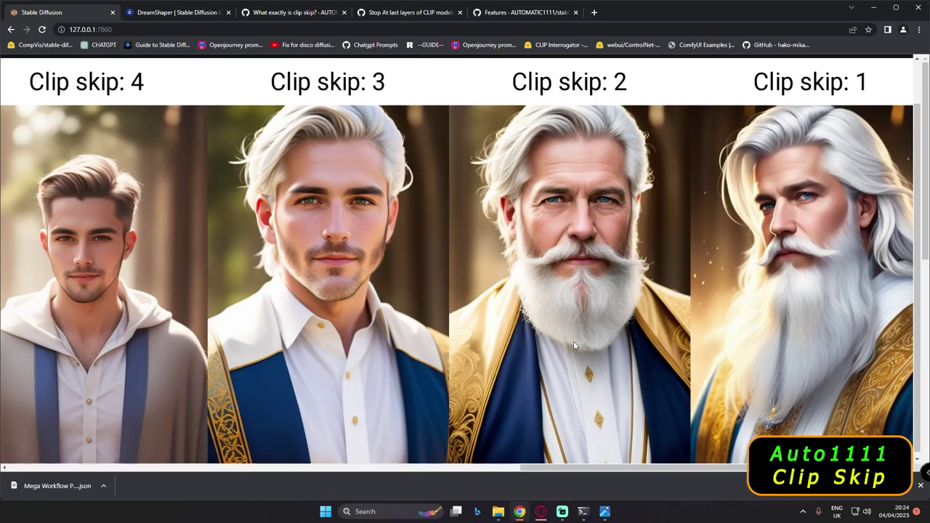
scroll(574, 345, "right", 1)
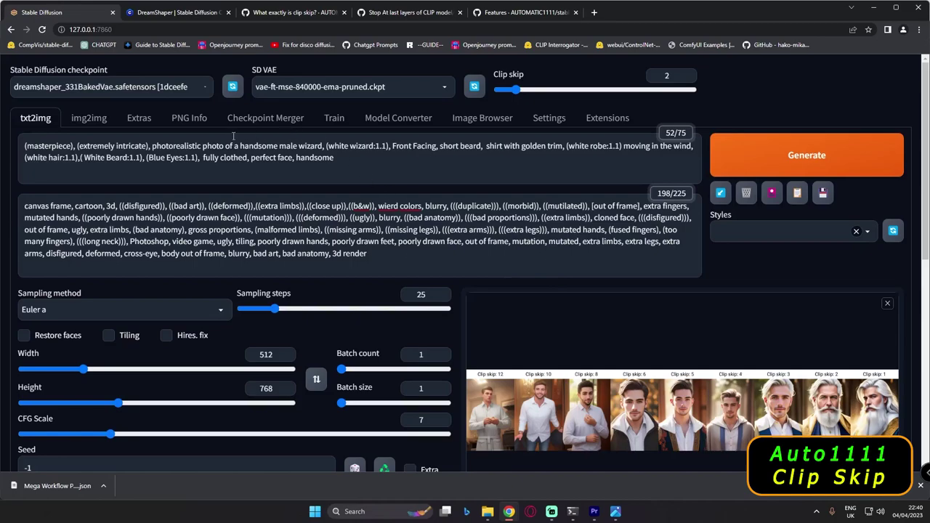
Switch to the DreamShaper model page on Civitai and read through its description and notes down to the suggested settings.
left_click(180, 13)
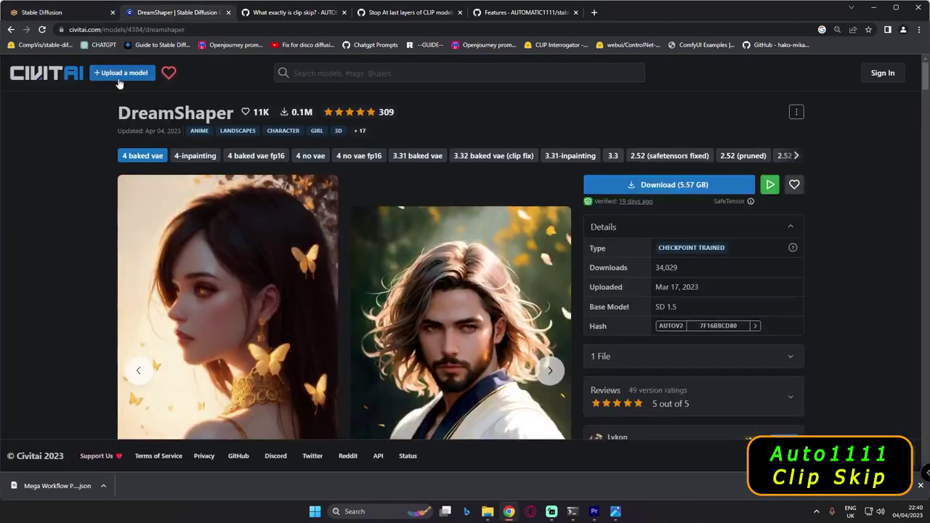
scroll(147, 354, "down", 5)
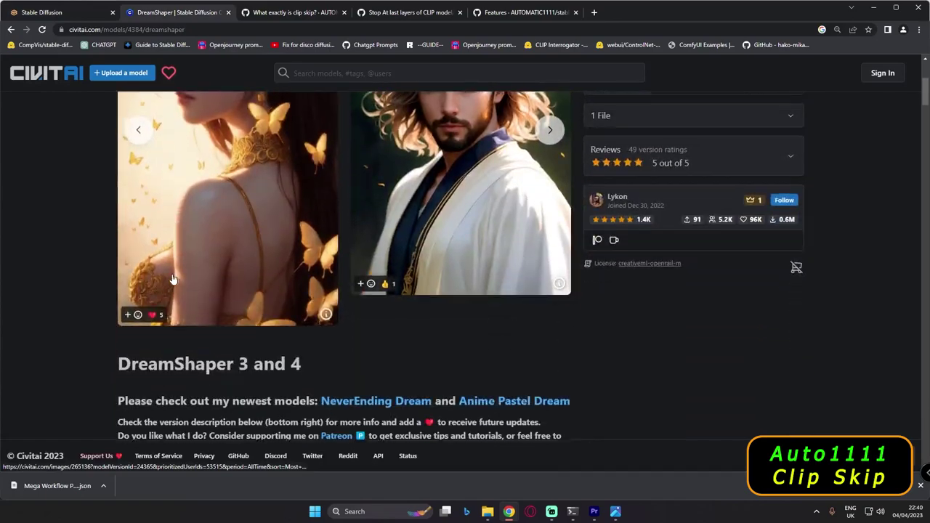
left_click(136, 354)
scroll(181, 354, "down", 3)
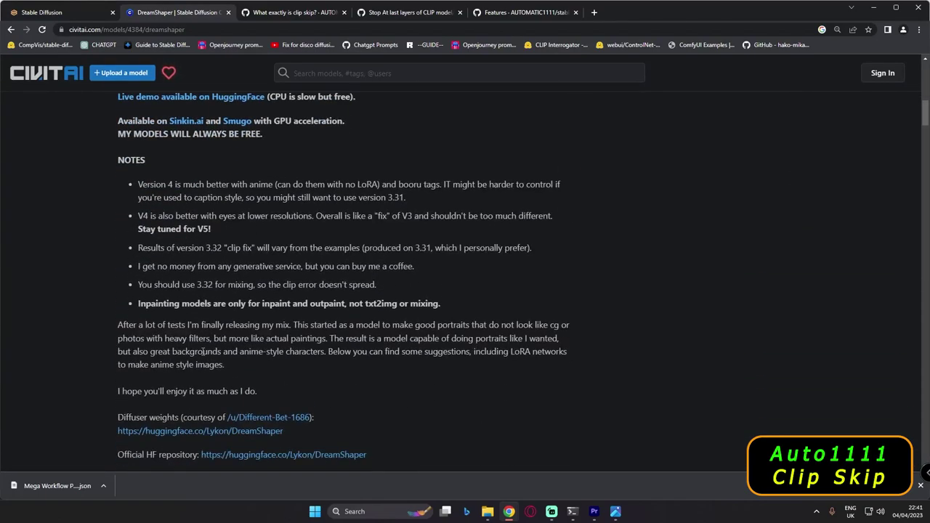
scroll(202, 352, "down", 2)
Highlight the "Suggested settings" heading and the beginning of the CLIP skip 2 line beneath it.
left_click_drag(122, 349, 186, 349)
left_click(108, 351)
left_click_drag(115, 335, 157, 338)
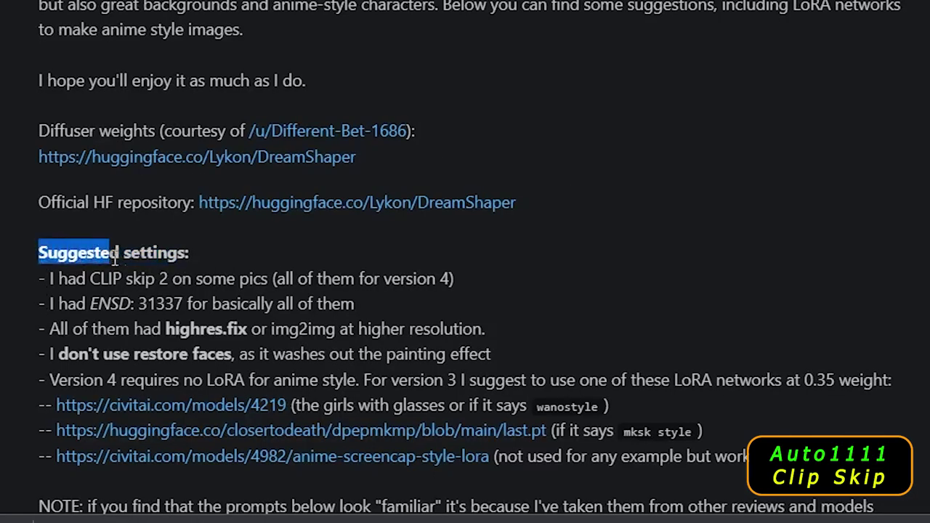
left_click_drag(115, 260, 177, 264)
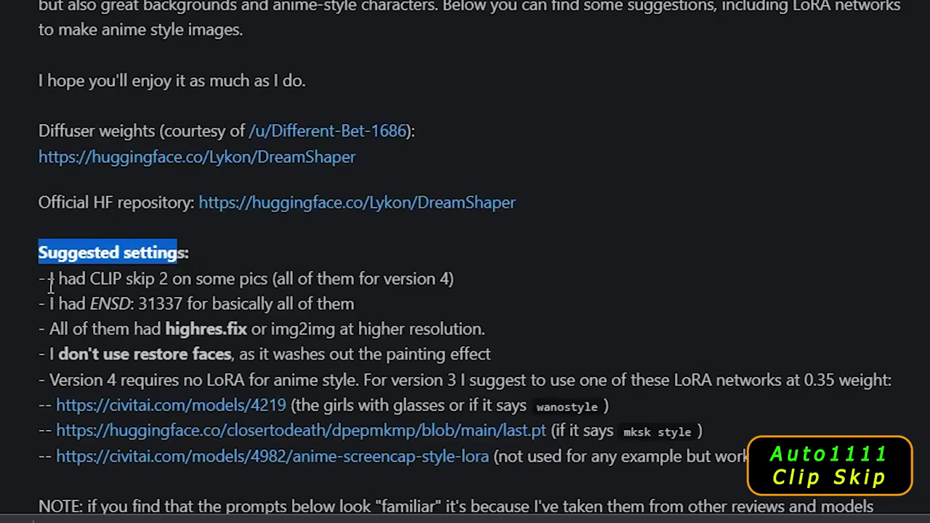
left_click_drag(48, 285, 174, 288)
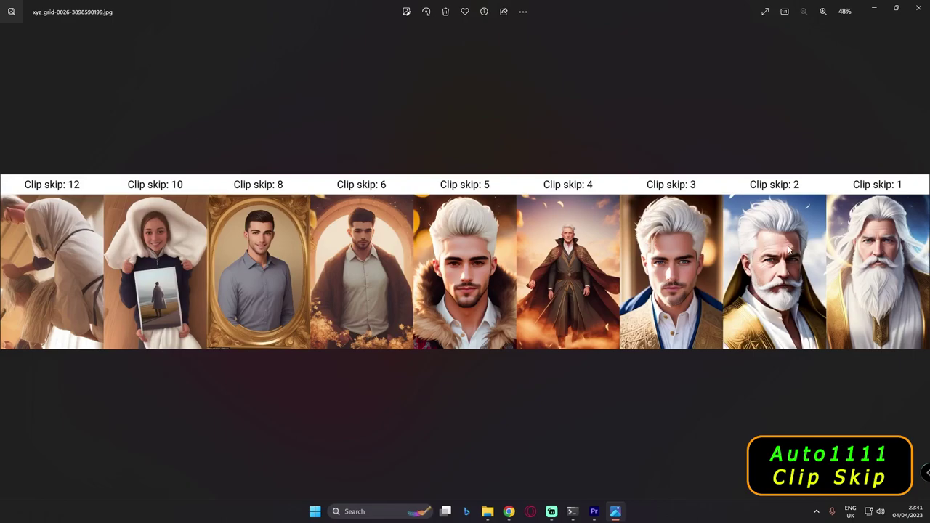
Inspect the clip skip 2 image in grid xyz_grid-0026, switch to the Stable Diffusion web UI, and highlight the whole positive prompt.
scroll(790, 250, "up", 3)
scroll(213, 306, "down", 3)
scroll(786, 286, "up", 5)
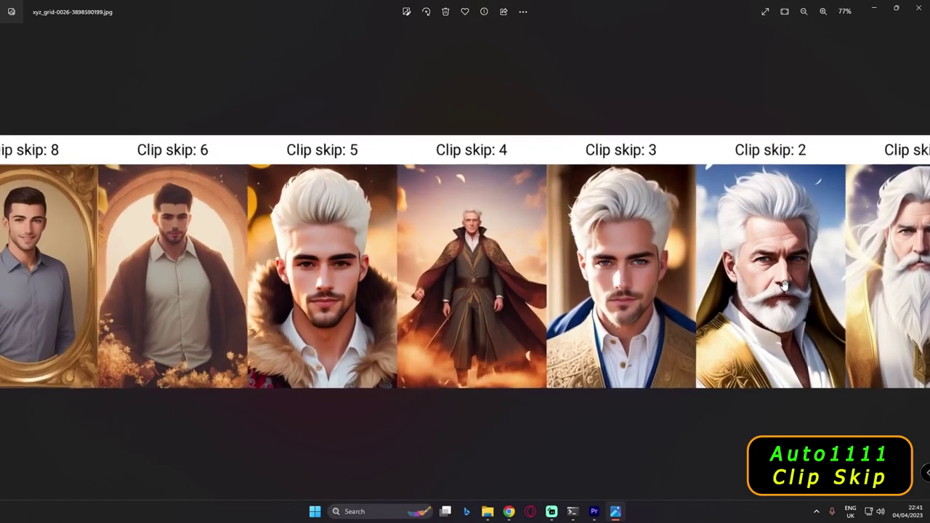
key("alt+Tab")
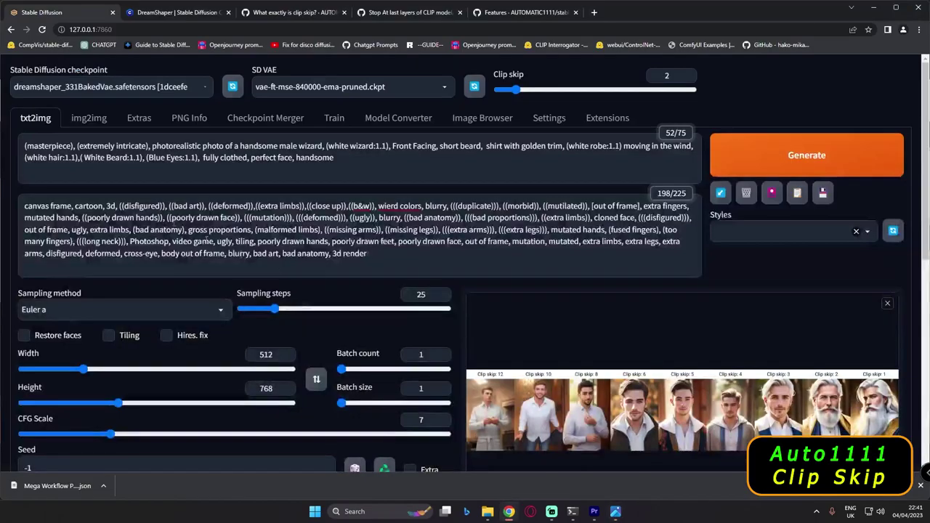
left_click_drag(347, 163, 32, 146)
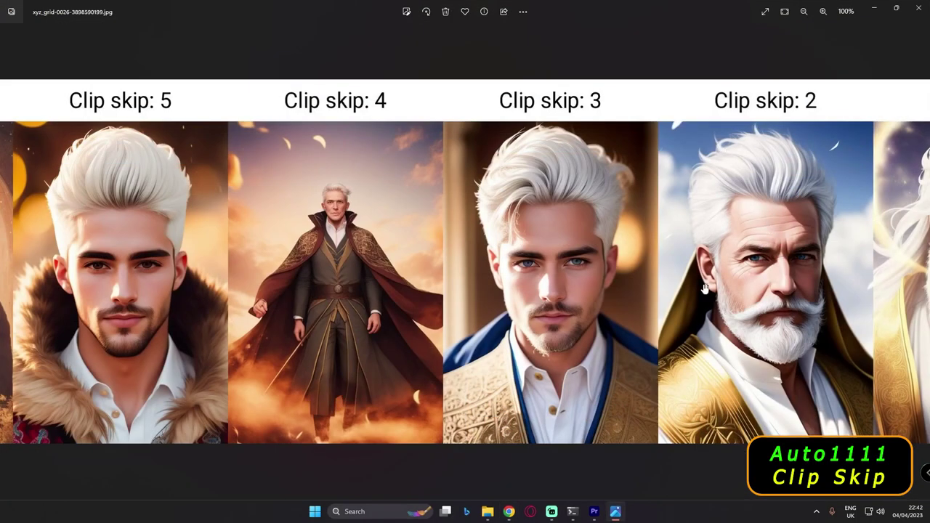
Review grid xyz_grid-0026 in the image viewer, open xyz_grid-0027, and compare its clip skip 3, 2 and 1 images up close.
scroll(722, 308, "down", 2)
scroll(722, 308, "down", 1)
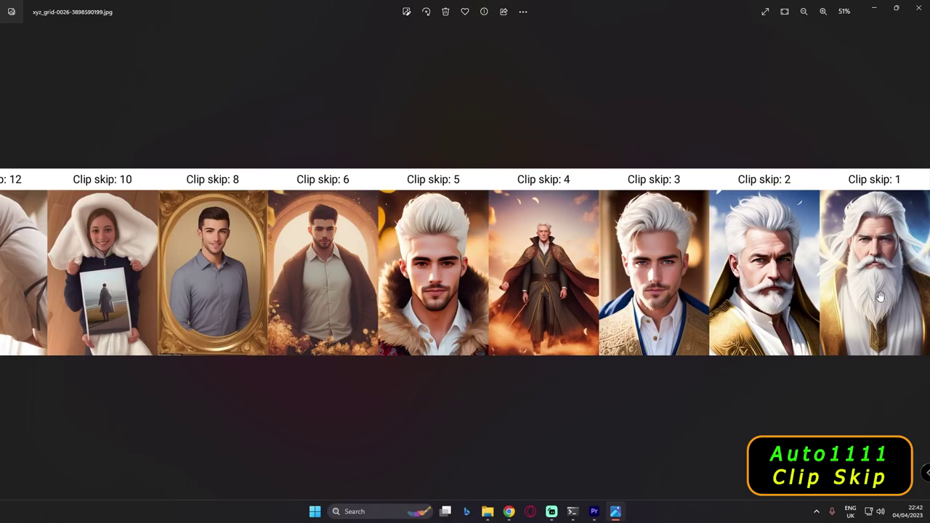
key("Right")
key("Right")
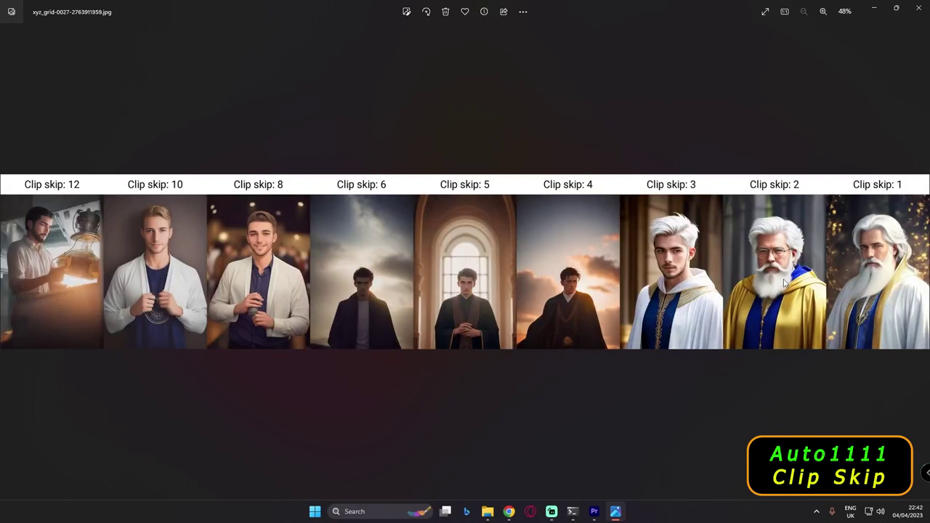
scroll(800, 294, "up", 5)
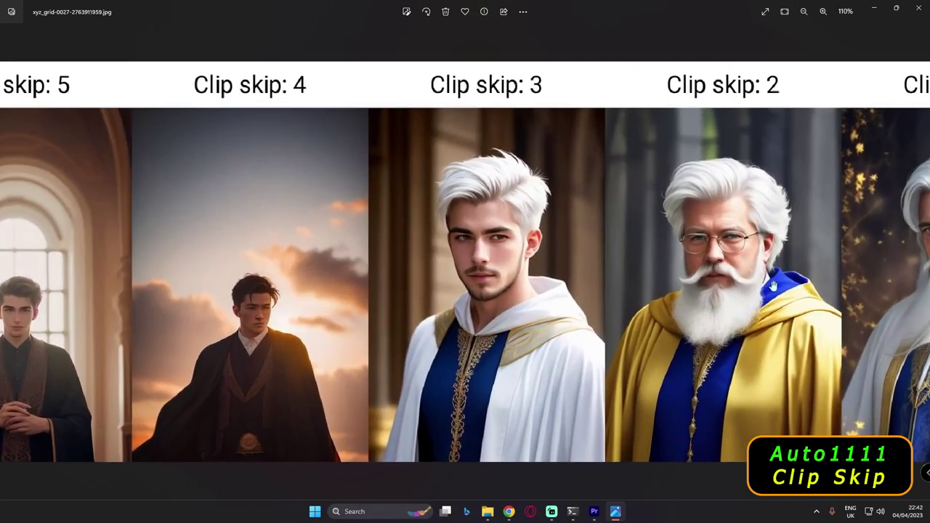
left_click_drag(735, 329, 588, 314)
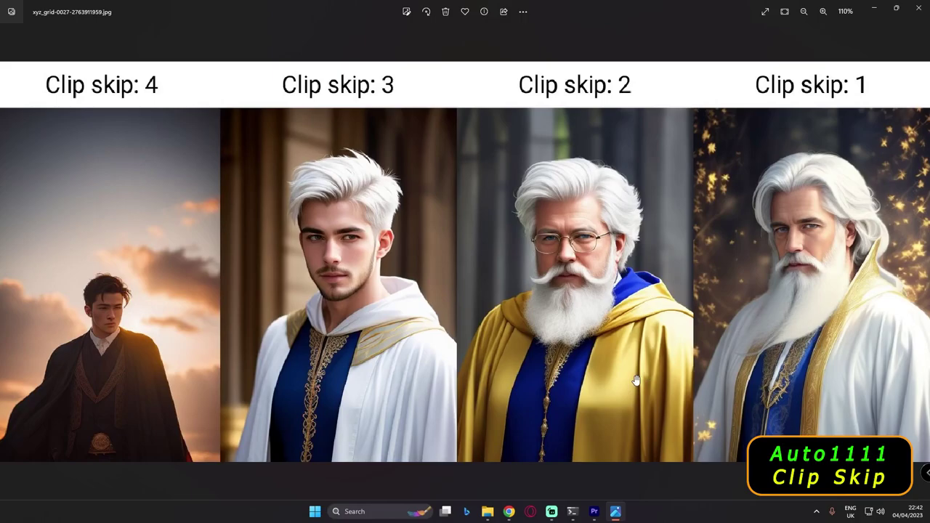
Examine the clip skip 3 image of xyz_grid-0027 up close and fit the whole grid back into the window.
scroll(553, 283, "down", 3)
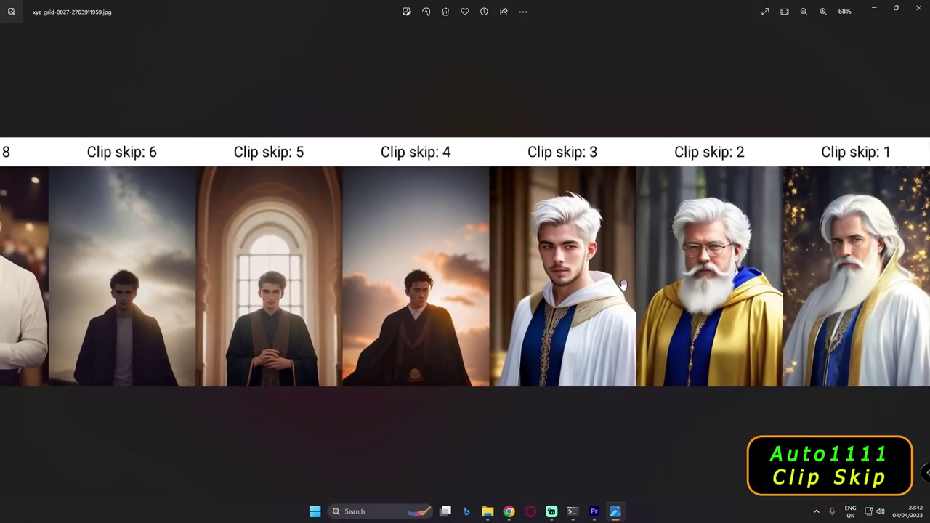
scroll(614, 290, "up", 3)
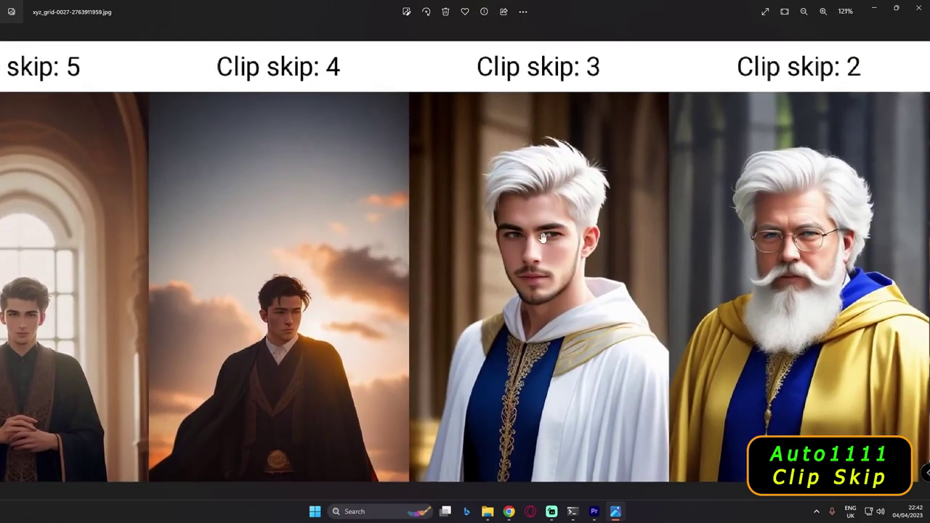
left_click_drag(553, 326, 544, 325)
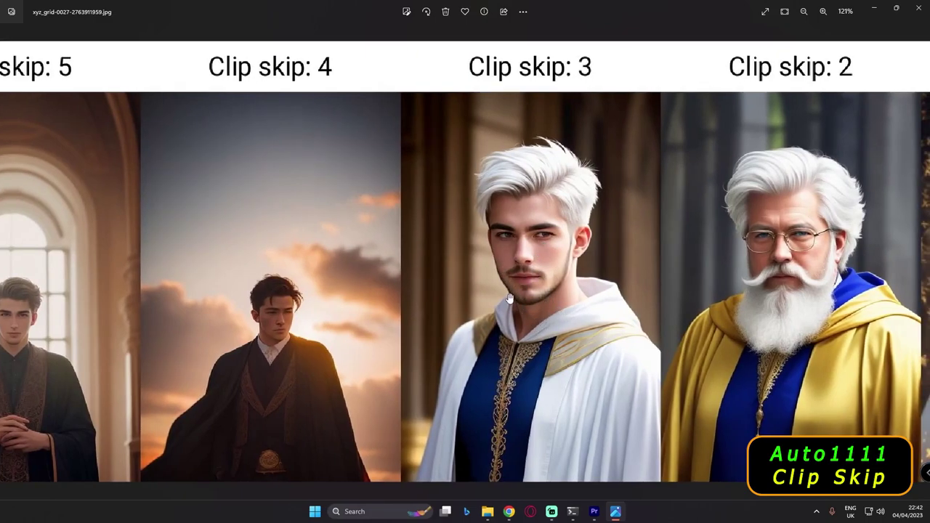
key("ctrl+0")
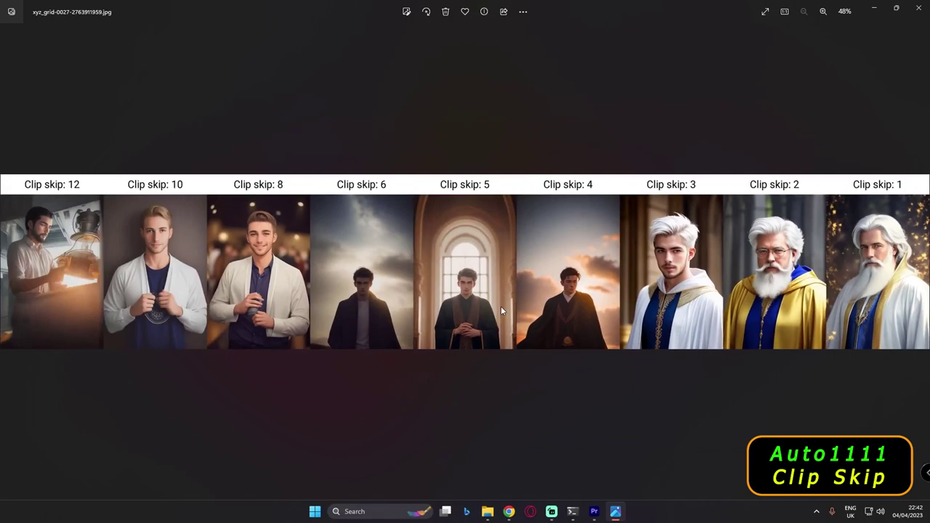
Open grid xyz_grid-0028 and compare its images from clip skip 1 to clip skip 6, magnifying the clip skip 5 face.
key("Right")
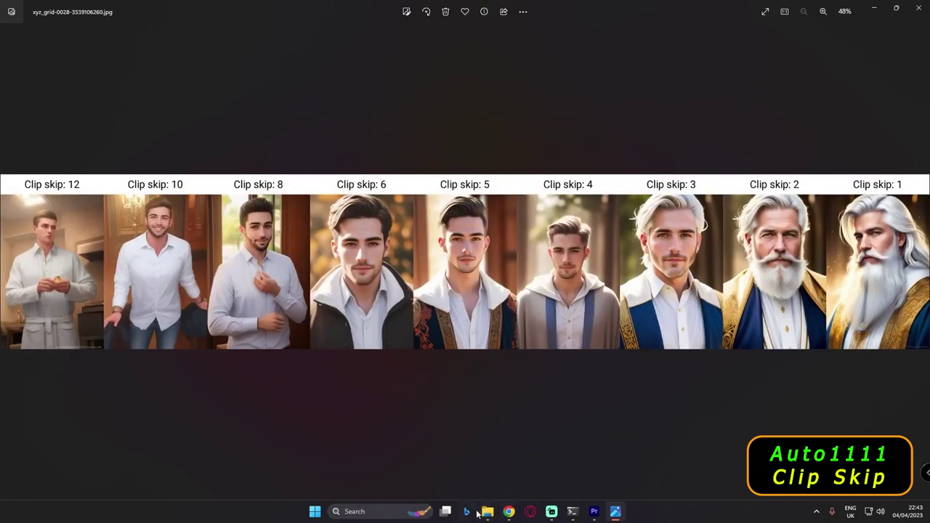
left_click(508, 511)
left_click(616, 512)
scroll(769, 282, "up", 2)
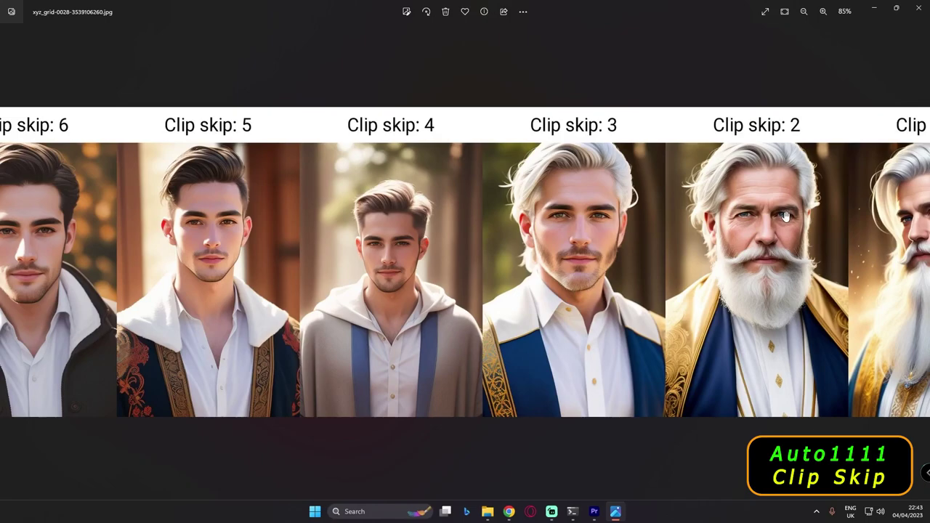
left_click_drag(758, 256, 673, 274)
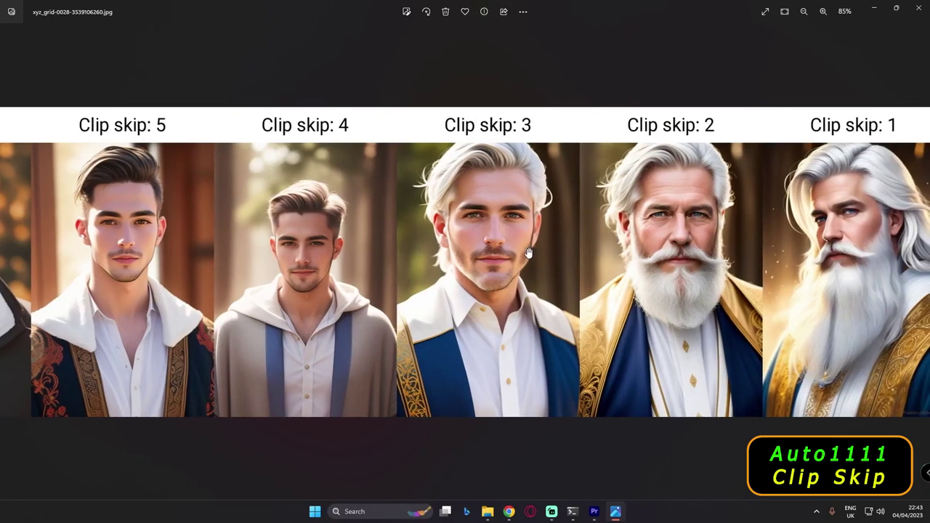
left_click_drag(529, 255, 602, 253)
left_click_drag(97, 243, 187, 244)
scroll(130, 241, "up", 2)
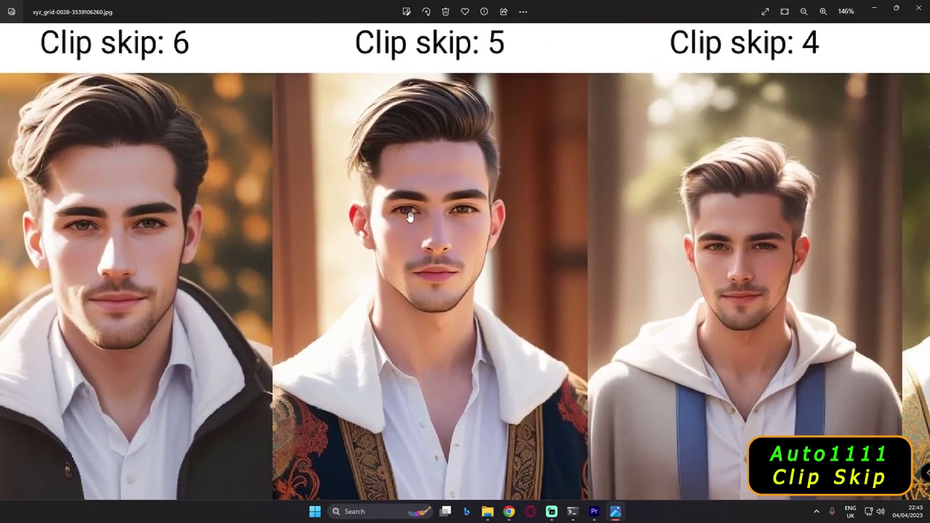
Compare the clip skip 5 to clip skip 1 images of grid xyz_grid-0028 up close and fit the whole grid back into the window.
left_click_drag(541, 231, 322, 228)
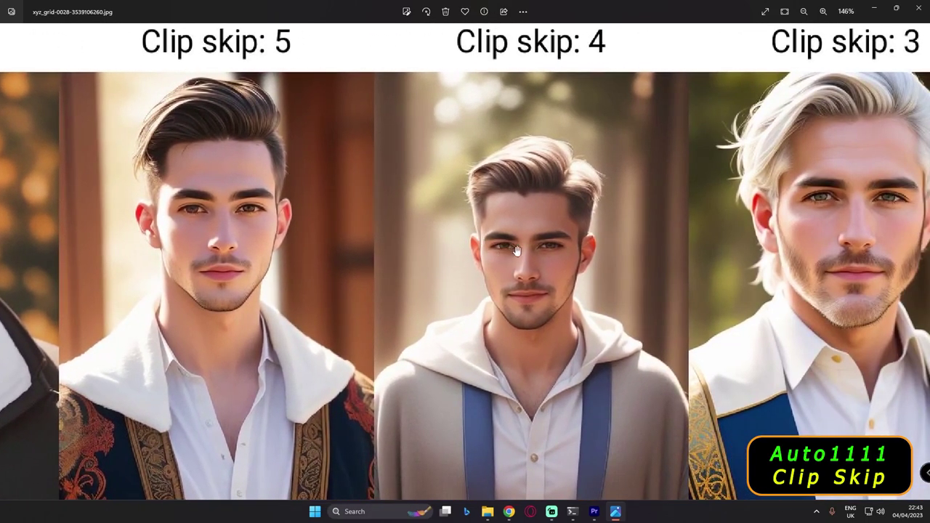
left_click_drag(615, 259, 409, 261)
left_click_drag(659, 223, 416, 203)
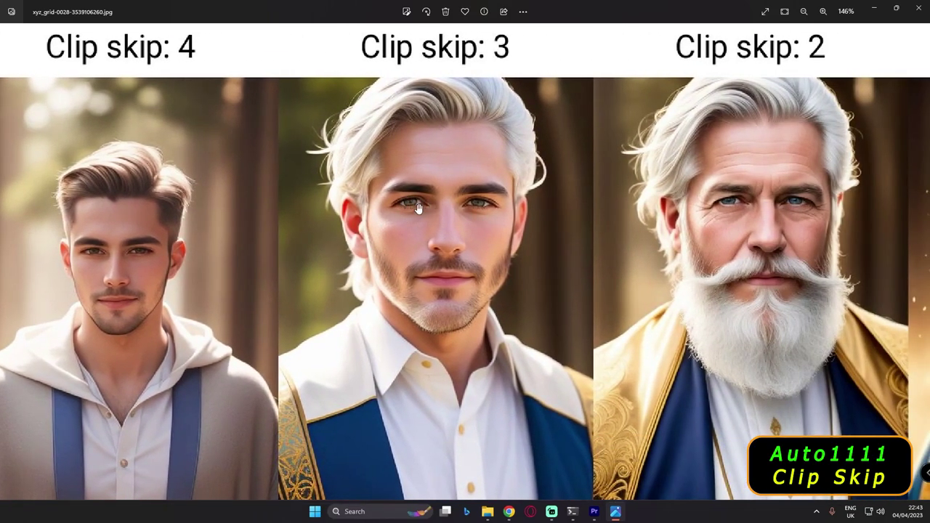
scroll(529, 233, "right", 3)
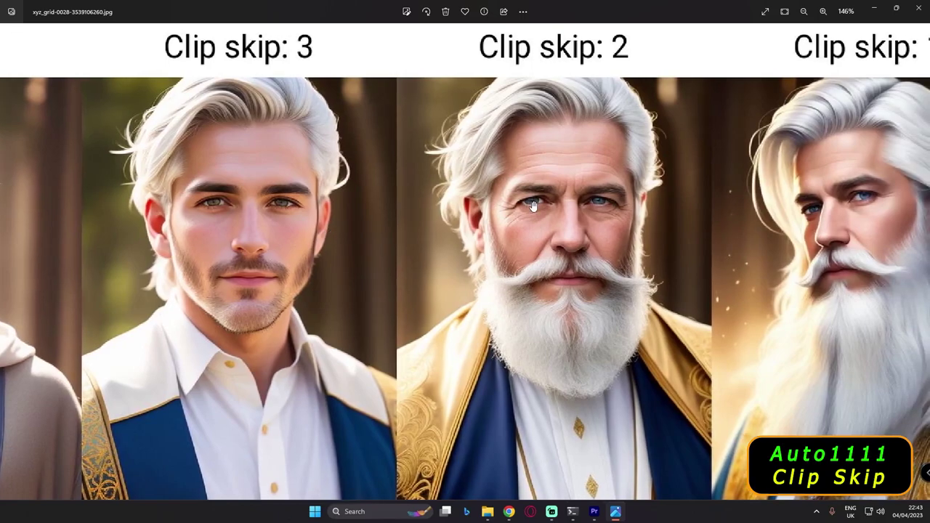
scroll(842, 211, "down", 2)
scroll(779, 212, "up", 4)
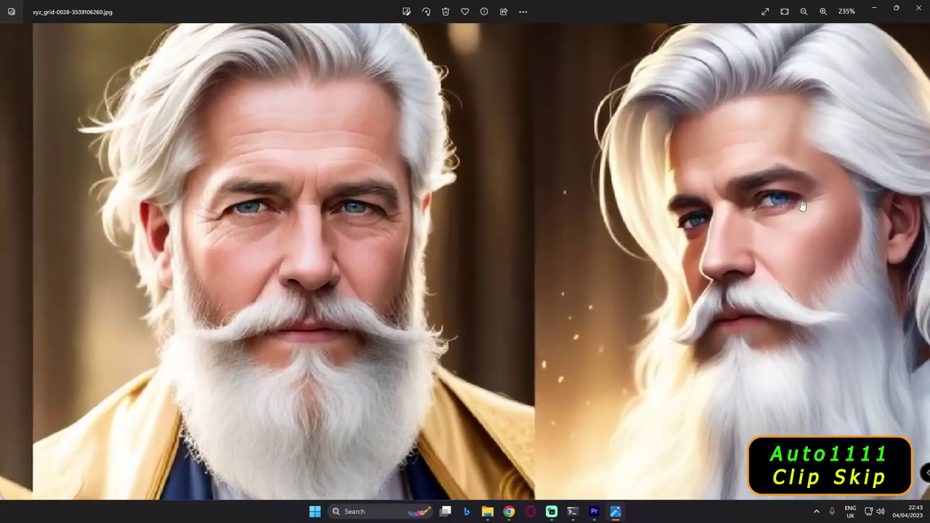
scroll(779, 211, "down", 5)
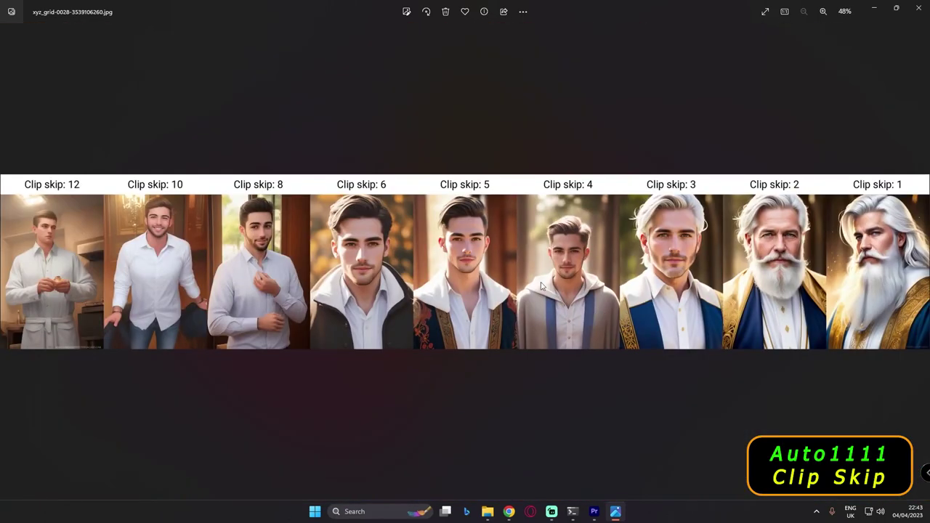
Review the clip skip 6 to clip skip 3 images of xyz_grid-0028 side by side at moderate magnification.
scroll(368, 254, "up", 3)
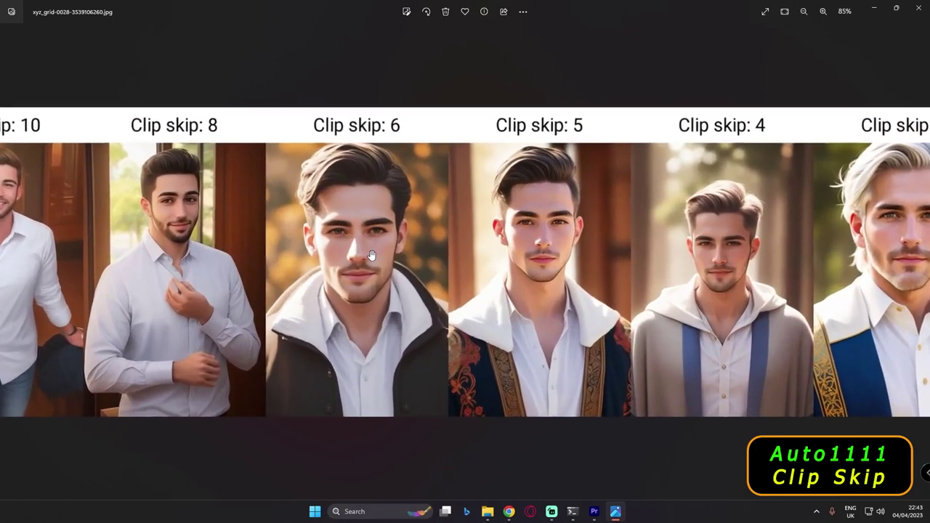
left_click_drag(652, 254, 501, 252)
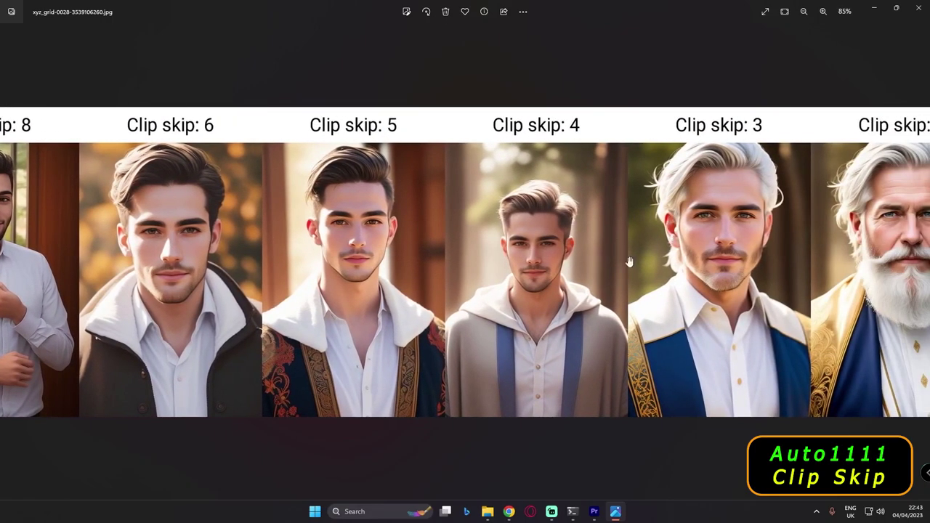
scroll(622, 252, "down", 3)
Open the PNG version of grid xyz_grid-0027 and examine its clip skip 8, 6, 5 and 4 images up close.
key("Right")
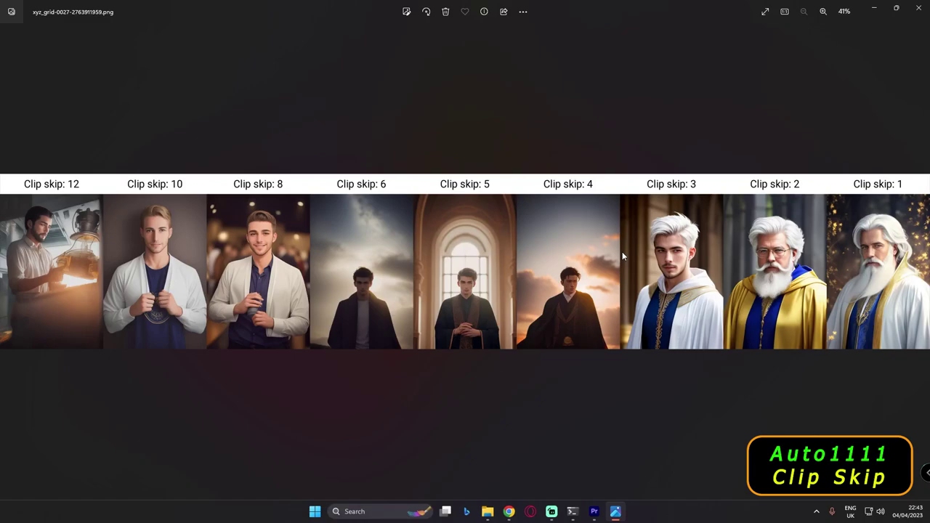
scroll(386, 249, "up", 7)
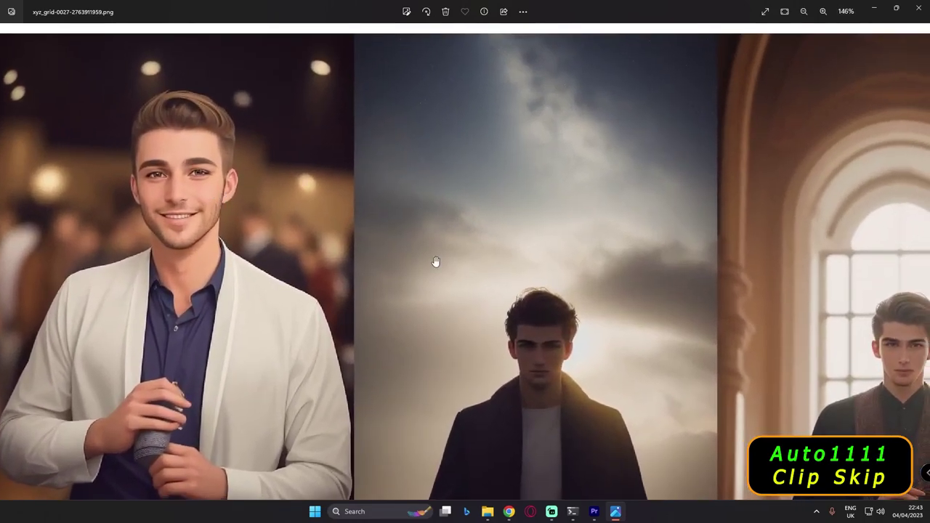
left_click_drag(386, 248, 355, 272)
left_click_drag(567, 327, 416, 306)
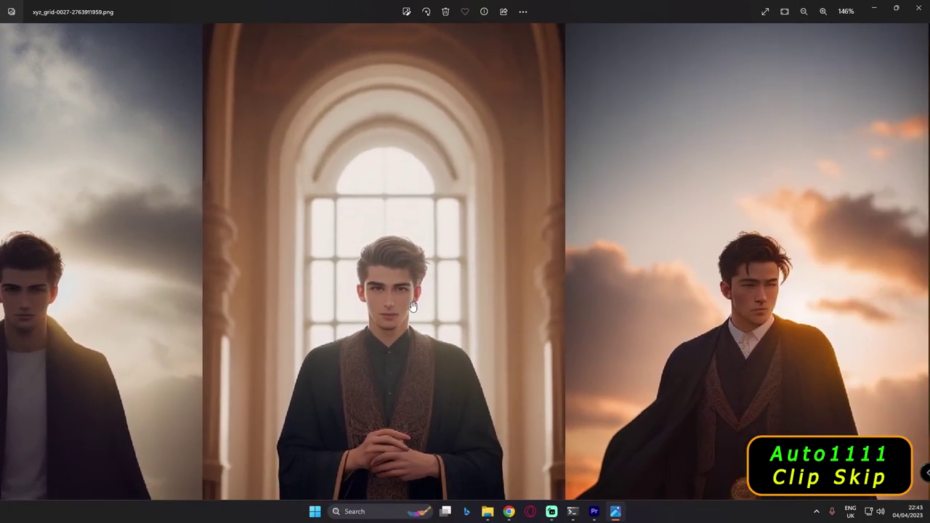
scroll(383, 298, "up", 3)
scroll(388, 307, "down", 3)
left_click_drag(615, 312, 489, 305)
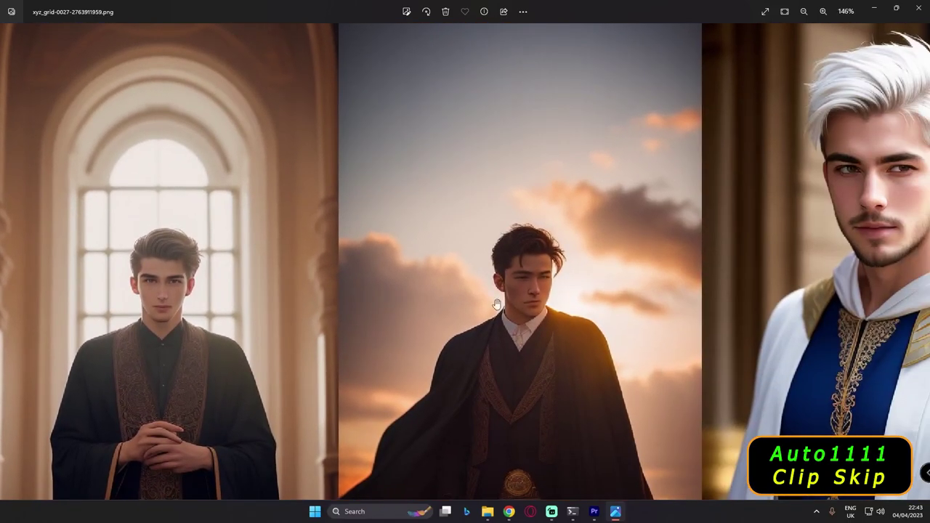
Magnify the clip skip 3, 2 and 1 images of xyz_grid-0027 in turn to compare their faces and beards.
left_click_drag(673, 291, 511, 322)
scroll(452, 243, "up", 3)
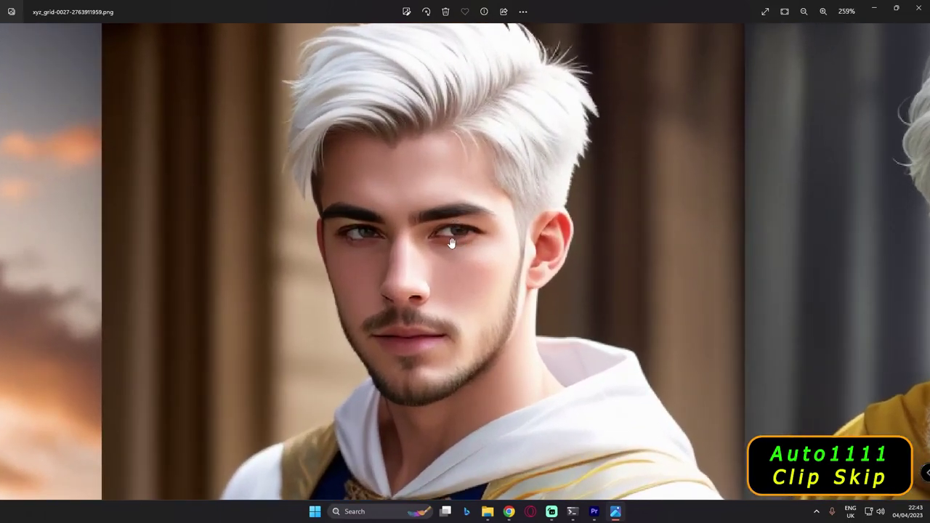
scroll(452, 242, "down", 4)
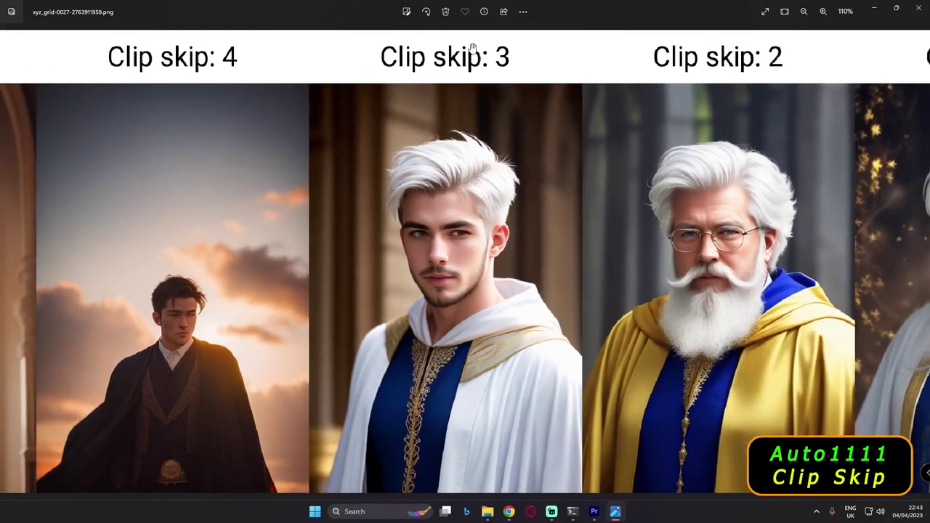
left_click_drag(756, 248, 538, 243)
scroll(634, 245, "up", 3)
scroll(425, 238, "up", 2)
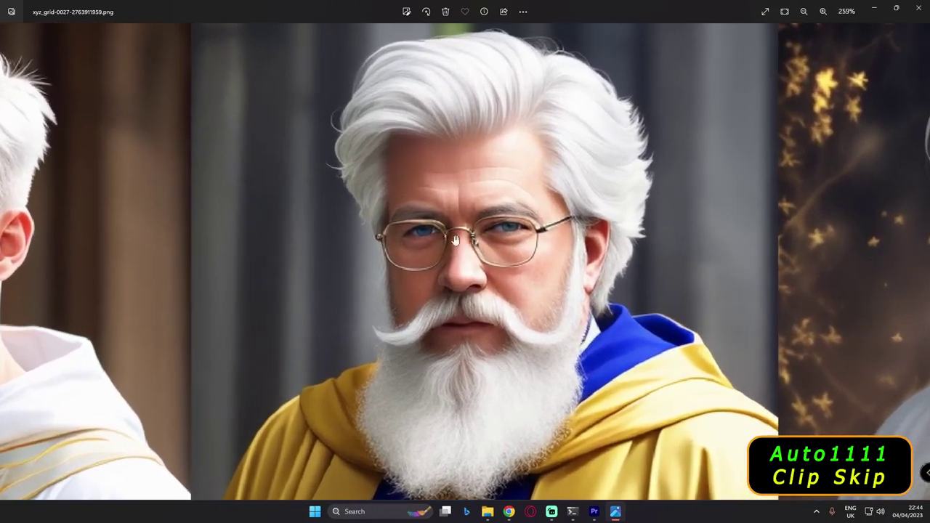
scroll(436, 240, "down", 4)
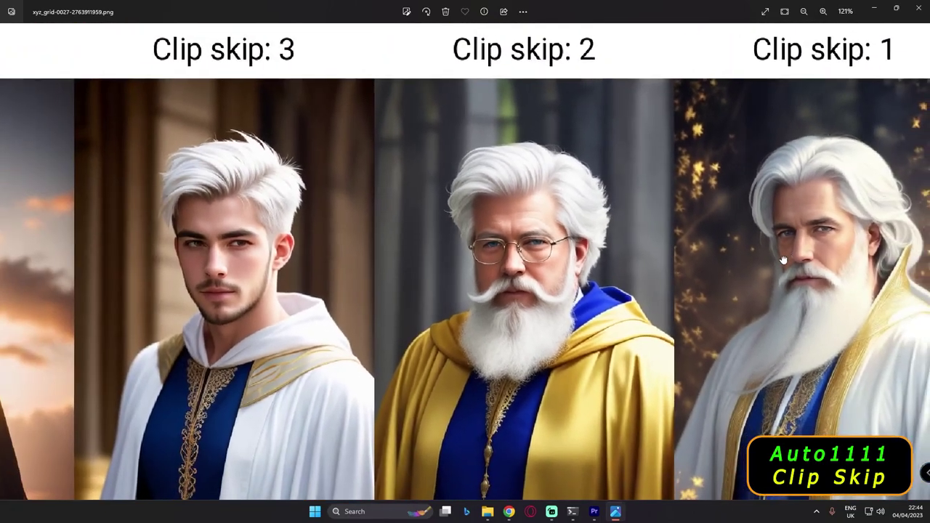
scroll(817, 247, "up", 3)
scroll(817, 248, "up", 2)
scroll(691, 240, "down", 6)
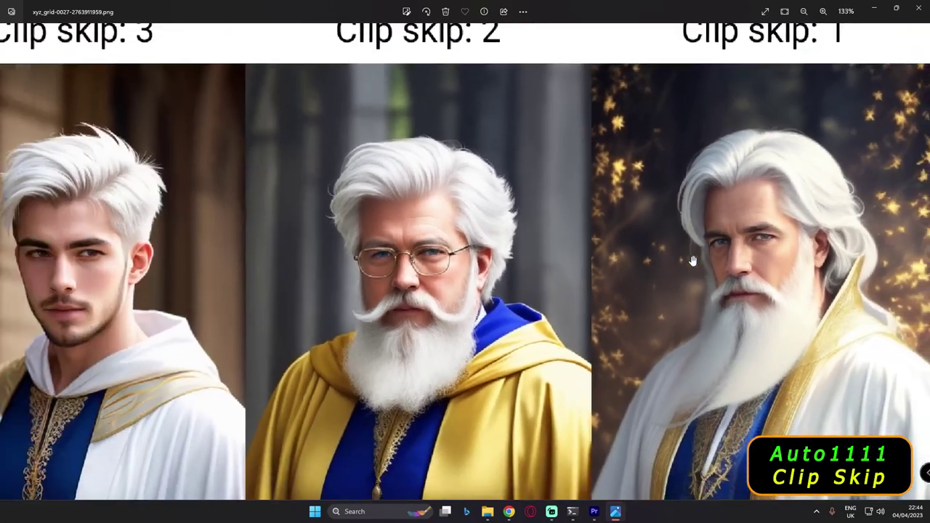
Open grid xyz_grid-0026 and examine its clip skip 6, 5 and 4 images, magnifying the caped figure at clip skip 4.
key("Right")
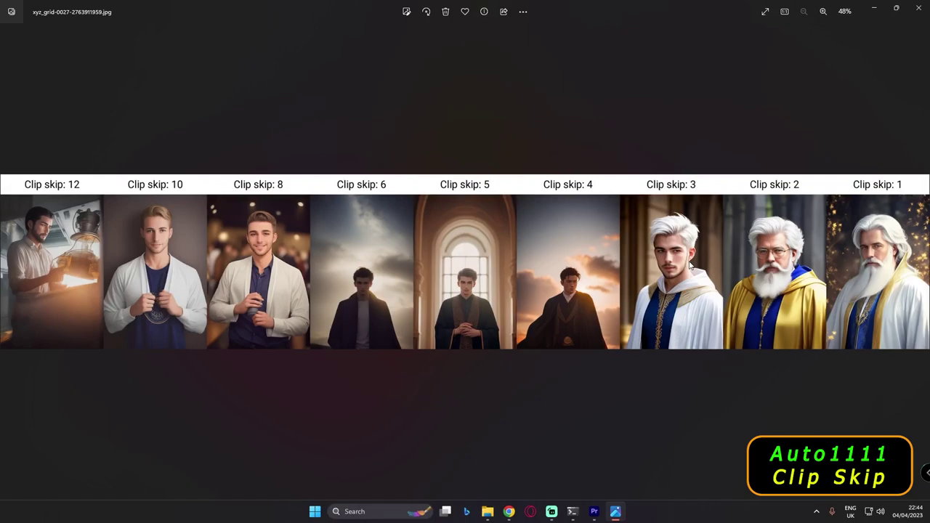
key("Left")
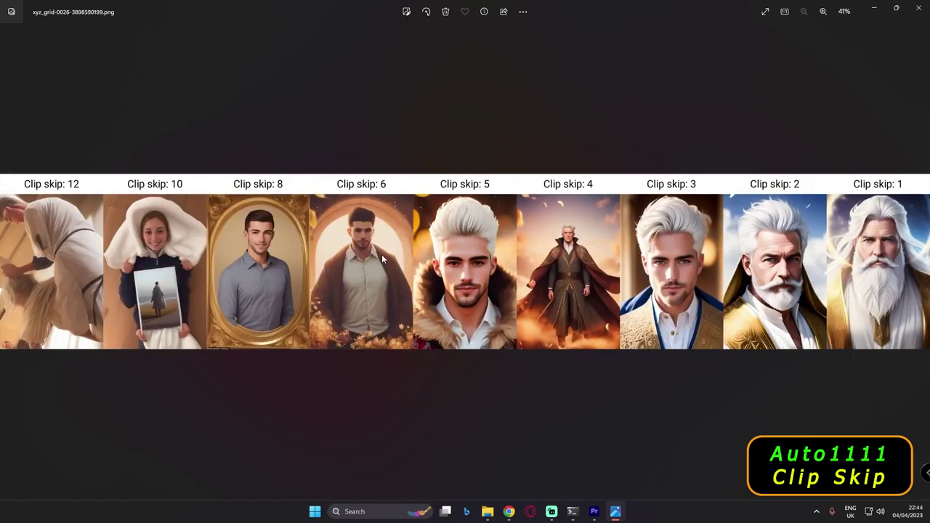
scroll(382, 254, "up", 3)
scroll(393, 260, "up", 3)
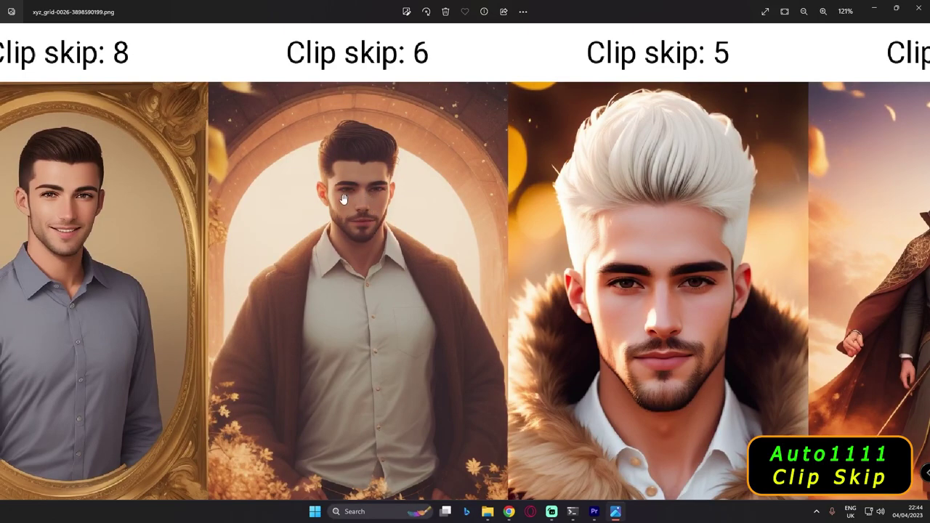
scroll(378, 199, "right", 4)
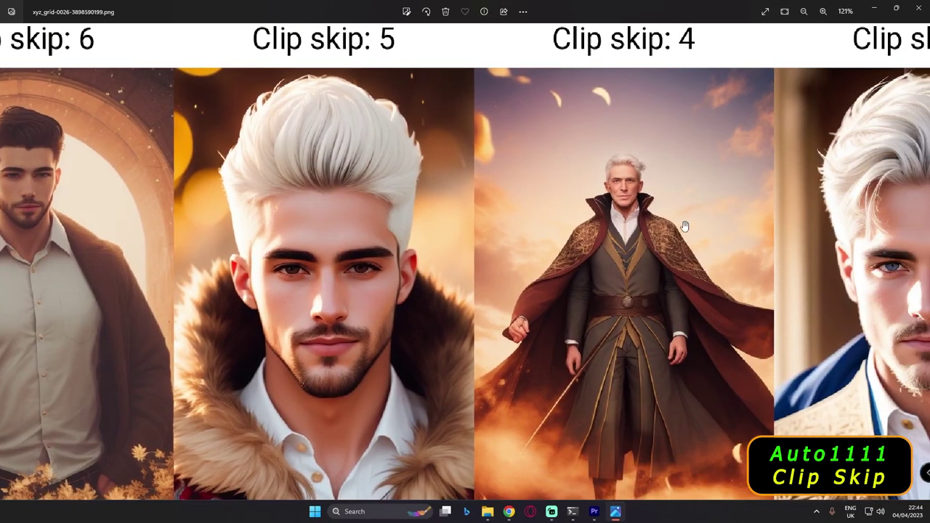
left_click_drag(681, 225, 573, 221)
scroll(538, 201, "up", 4)
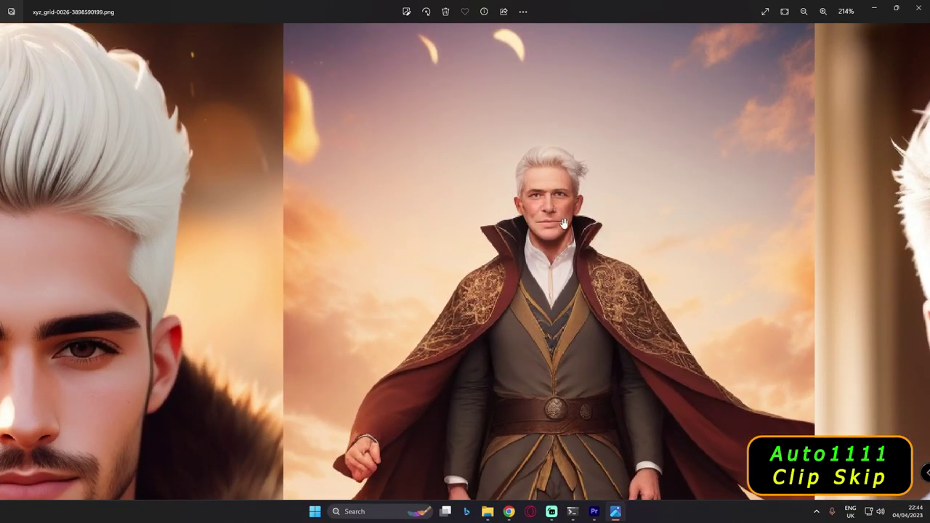
scroll(595, 295, "down", 2)
left_click_drag(440, 260, 366, 244)
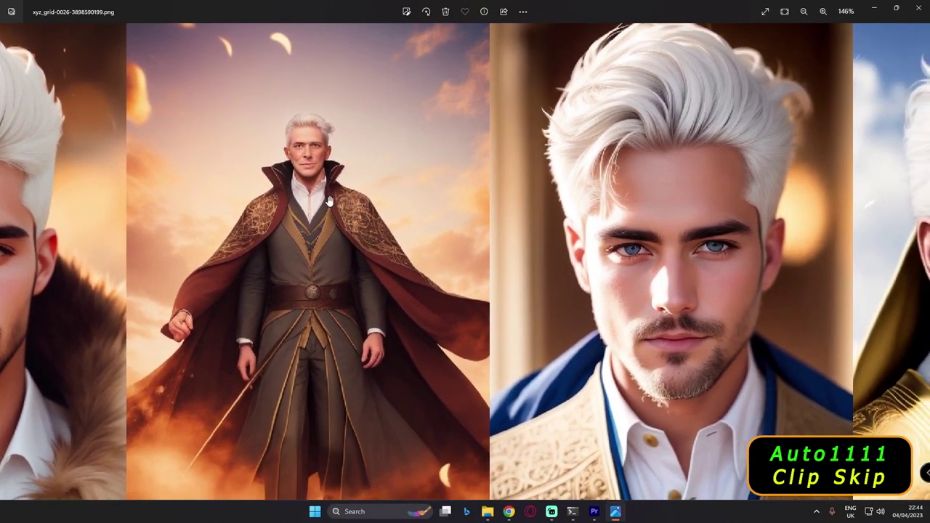
Examine the clip skip 3 and 2 portraits of xyz_grid-0026 up close and fit the whole grid back into the window.
left_click_drag(646, 267, 456, 255)
scroll(467, 255, "down", 3)
scroll(398, 272, "up", 3)
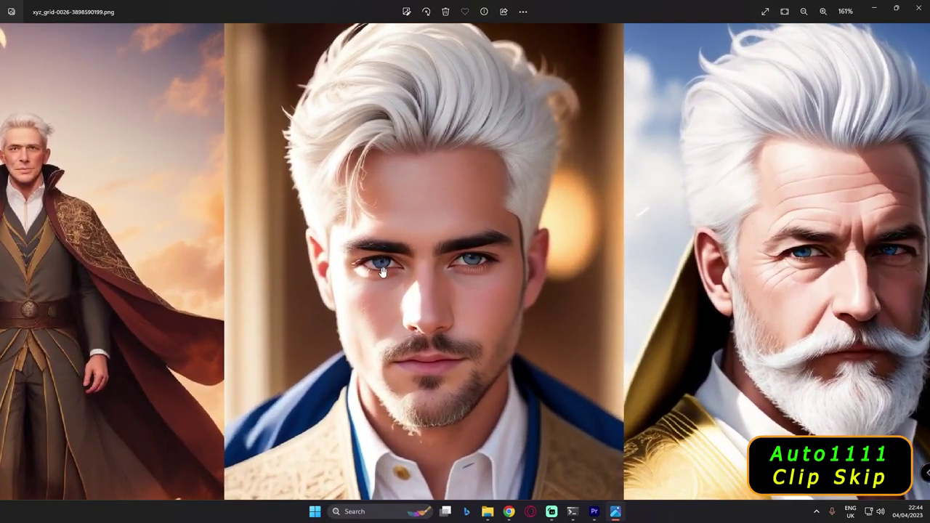
left_click_drag(692, 313, 612, 275)
scroll(612, 274, "down", 3)
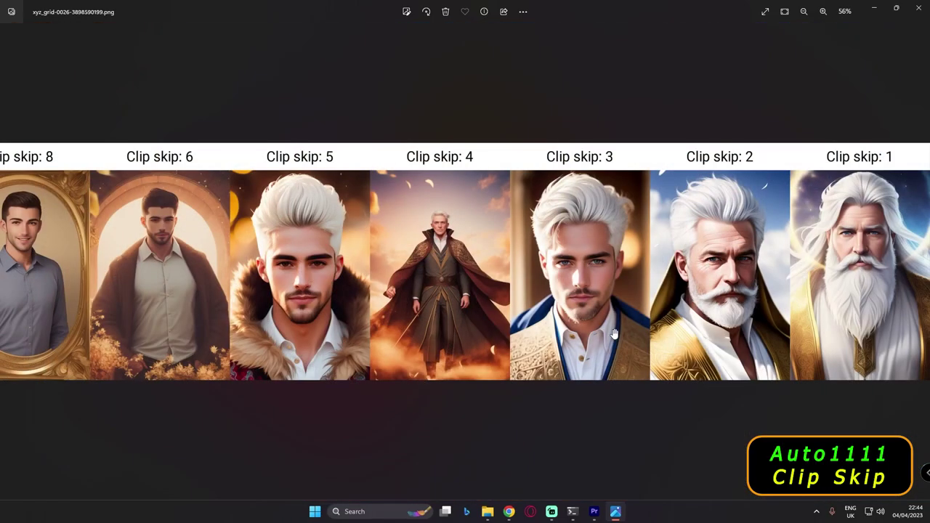
scroll(441, 344, "down", 1)
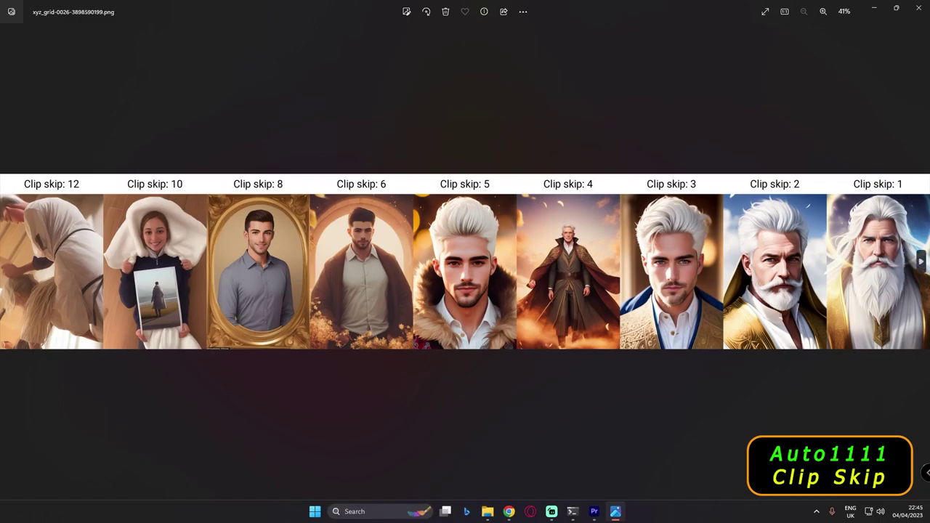
Compare the clip skip 5 to clip skip 1 images of xyz_grid-0026 side by side at moderate magnification.
scroll(856, 323, "up", 3)
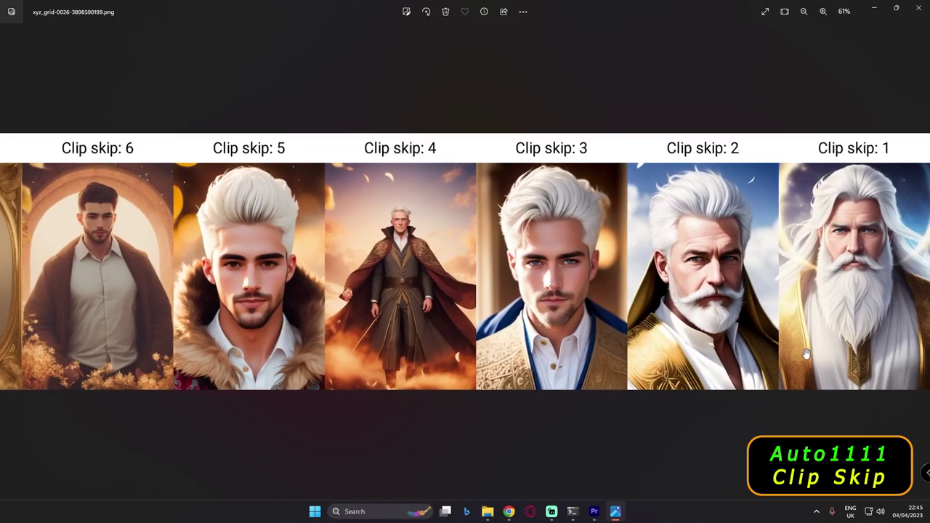
scroll(787, 343, "up", 2)
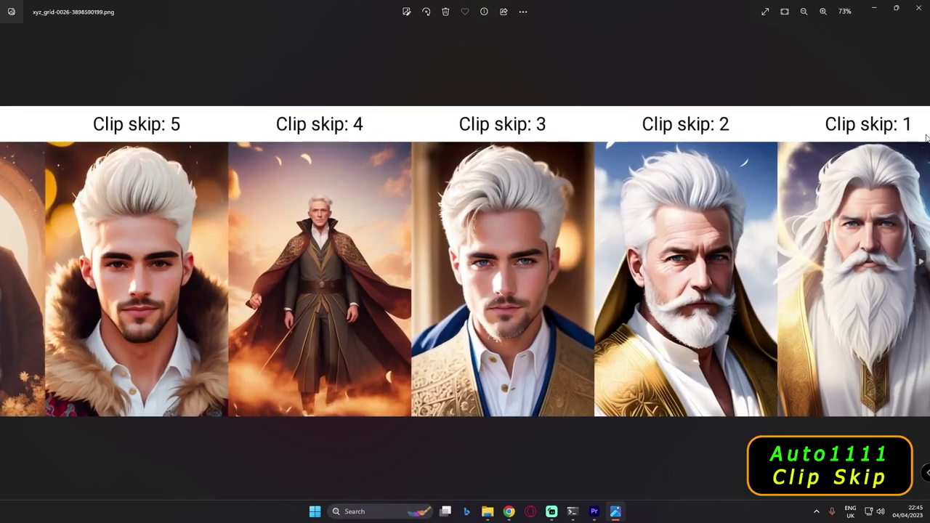
scroll(509, 211, "up", 1)
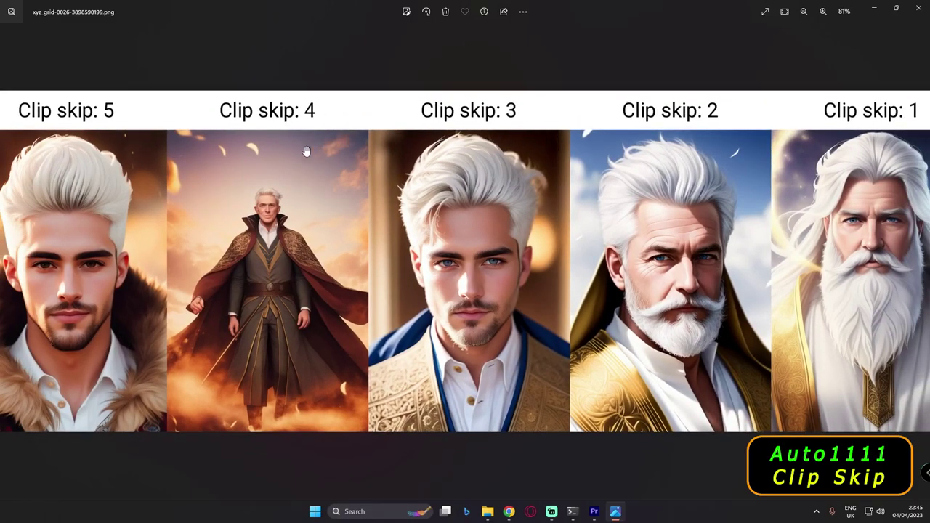
scroll(301, 154, "down", 2)
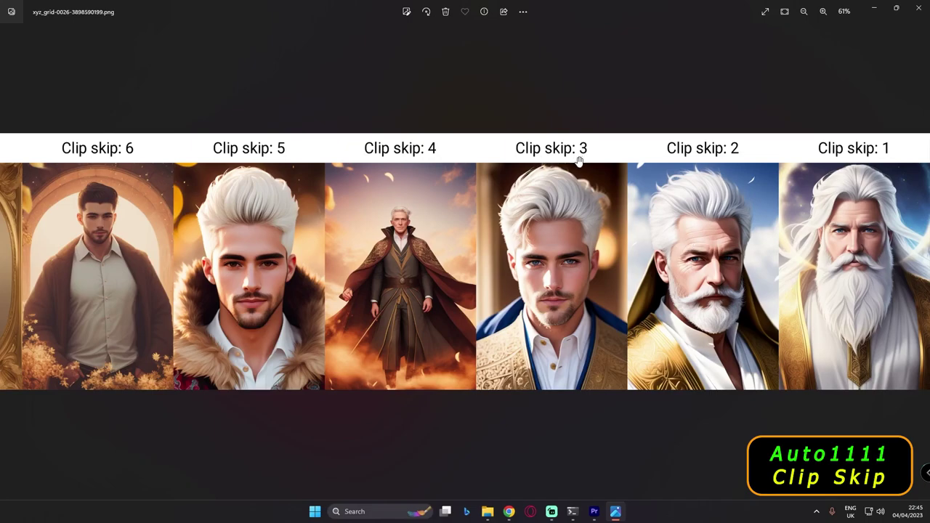
Switch to the Stable Diffusion web UI, highlight the positive prompt to review it, and clear the selection.
left_click(510, 513)
left_click_drag(334, 157, 27, 146)
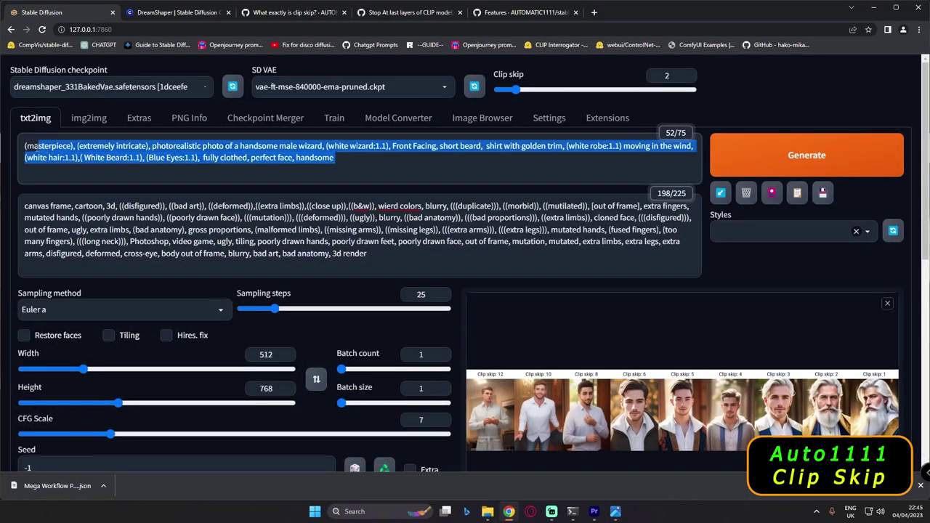
left_click(275, 173)
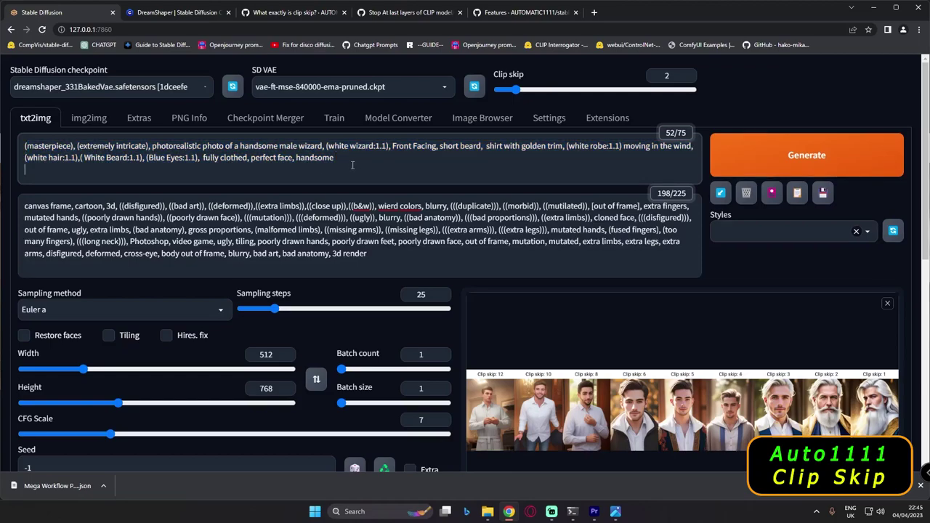
left_click_drag(346, 158, 32, 144)
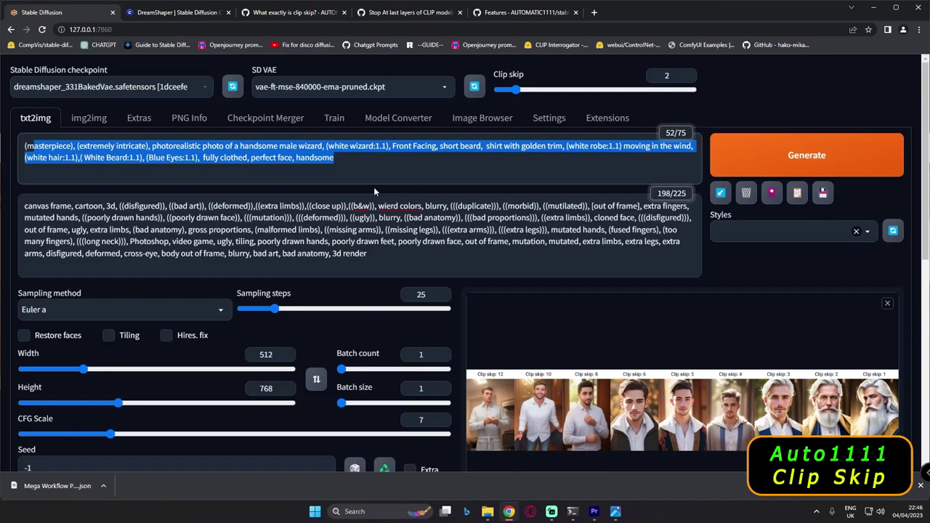
left_click(485, 187)
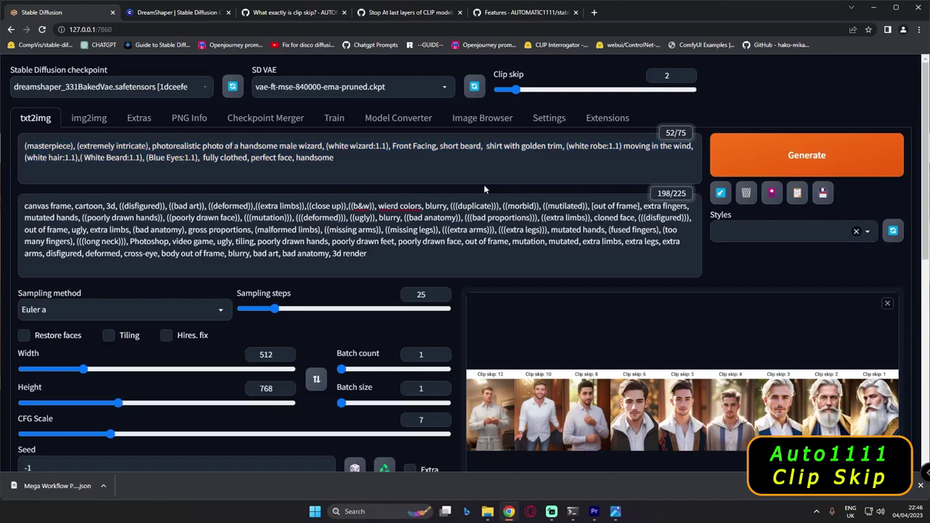